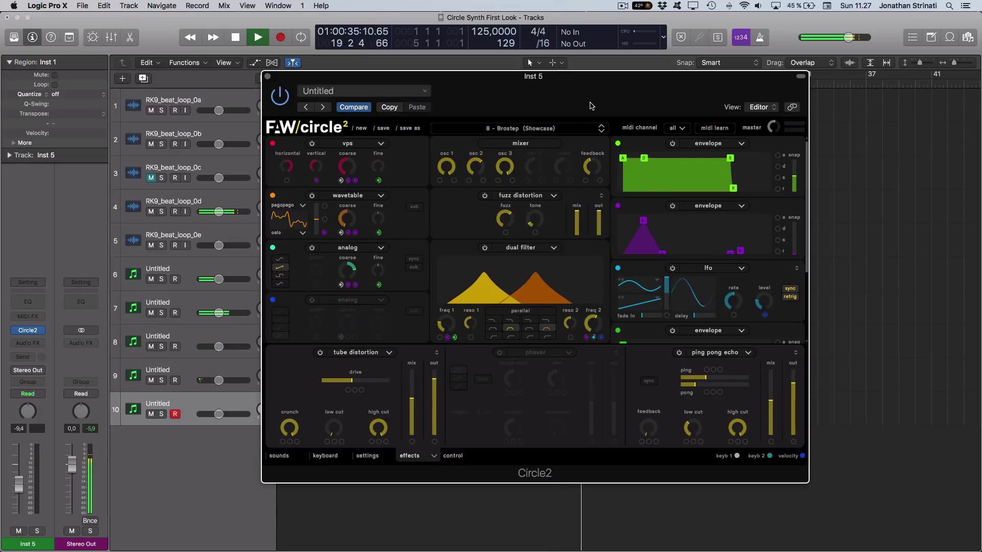
Loop bars 17 to 25 around the four instrument regions on tracks 6 and 7, hiding the synth window meanwhile.
key(super+w)
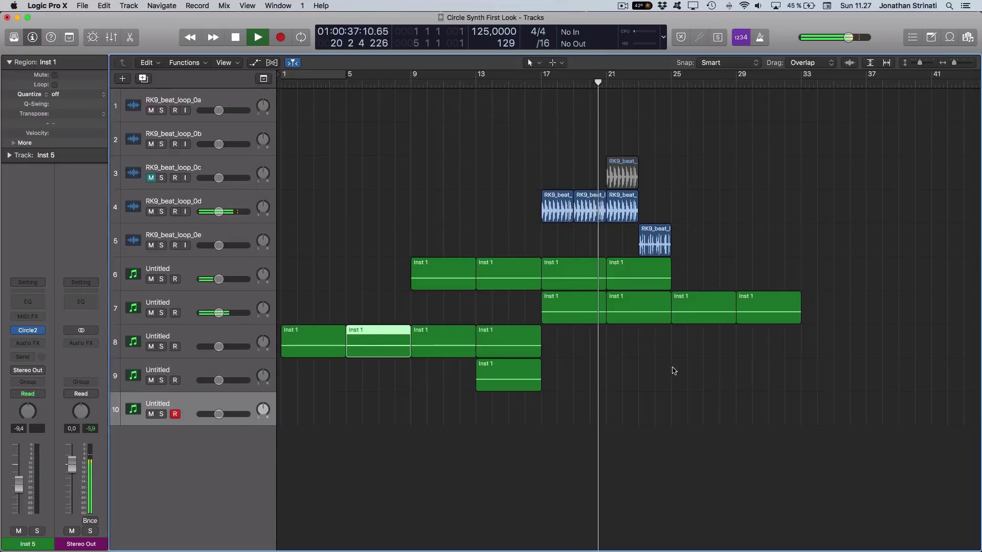
drag(672, 368, 575, 266)
key(super+u)
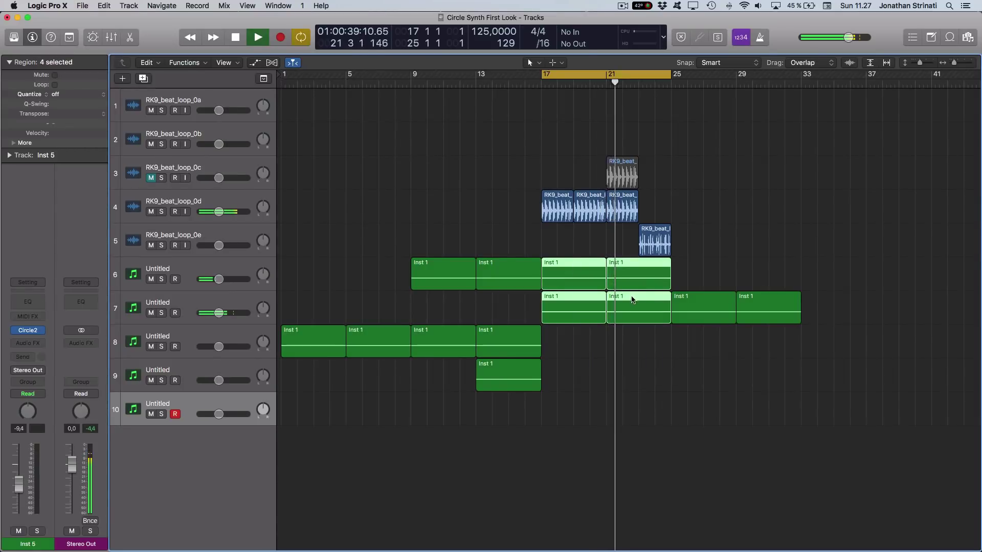
key(v)
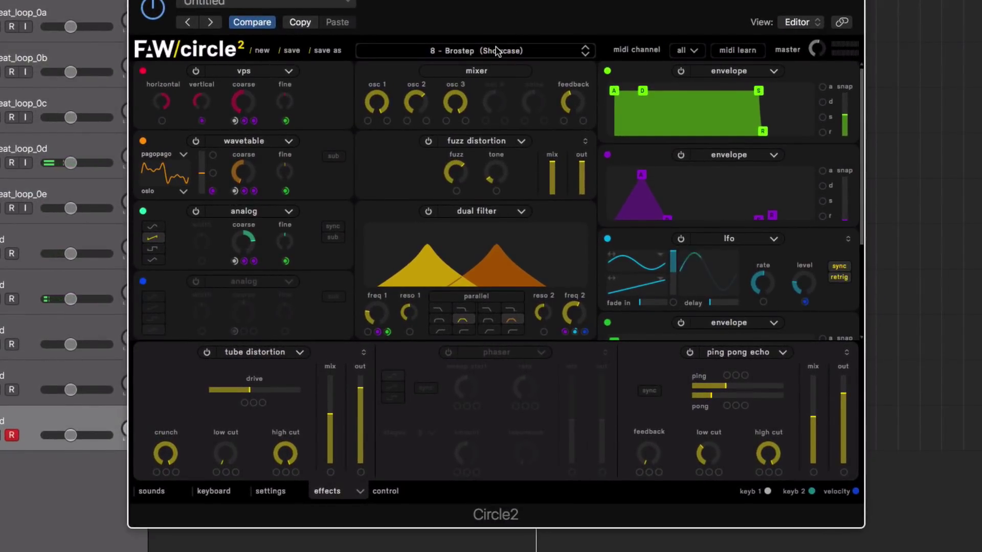
Browse the synth's preset list and load the preset 3 - Robert Hood? (Showcase).
click(496, 51)
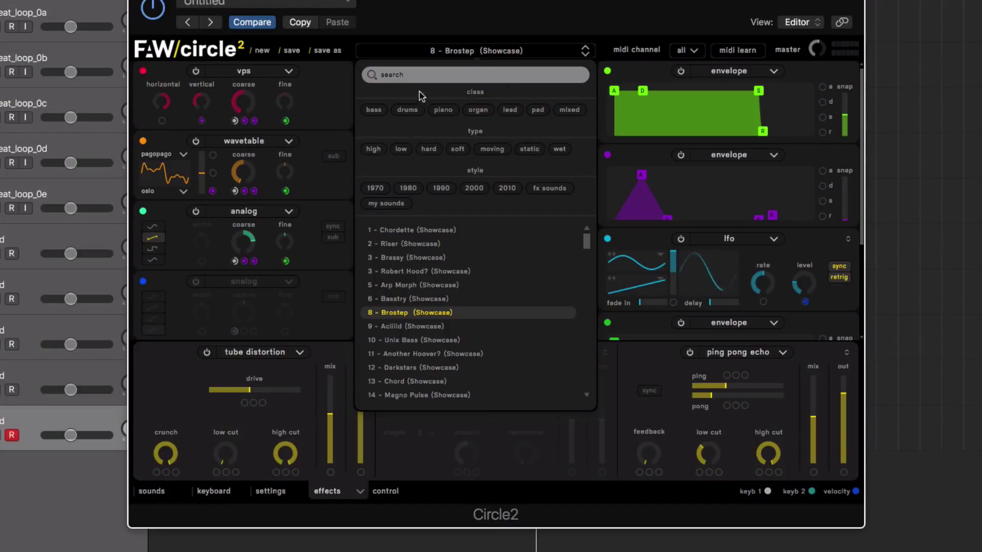
scroll(428, 292, down, 2)
scroll(428, 292, down, 6)
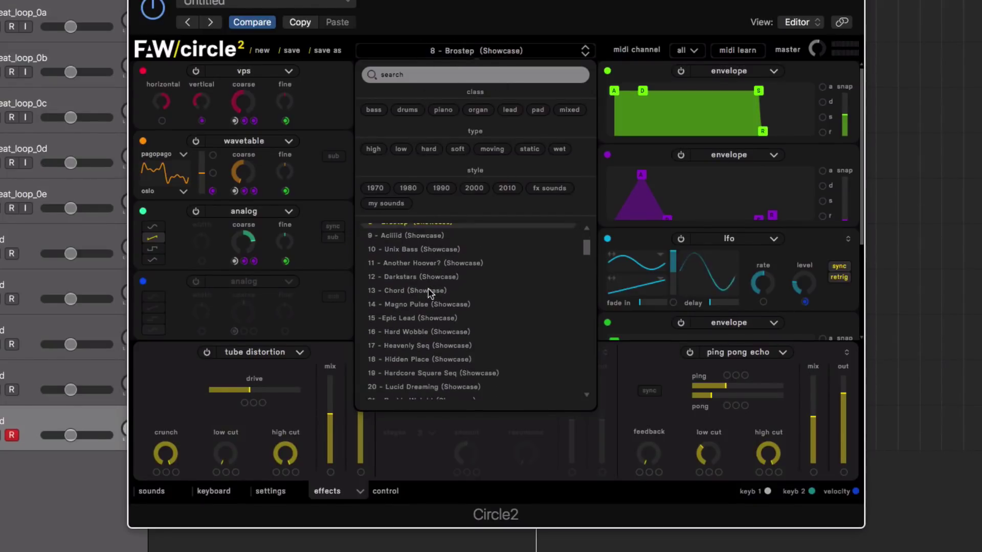
scroll(428, 292, up, 8)
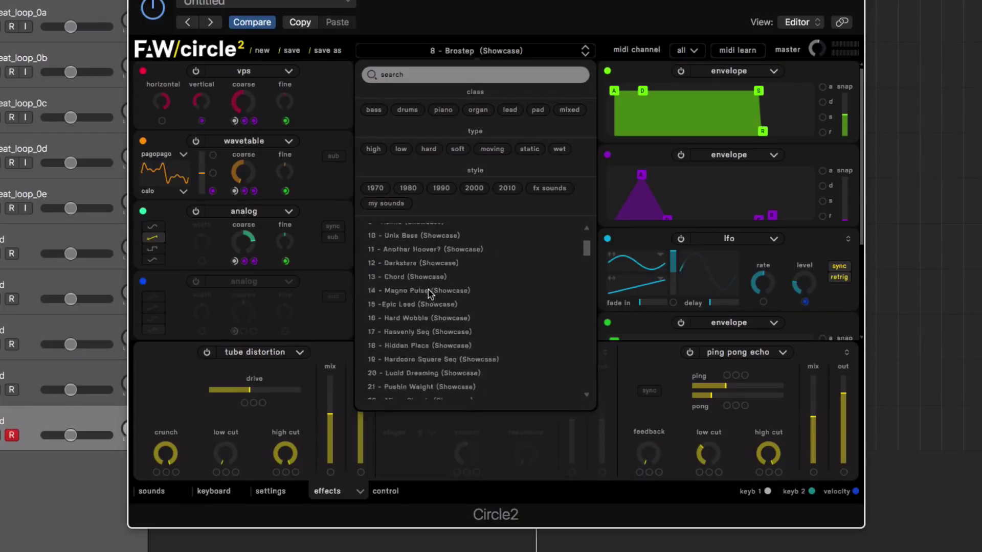
click(427, 270)
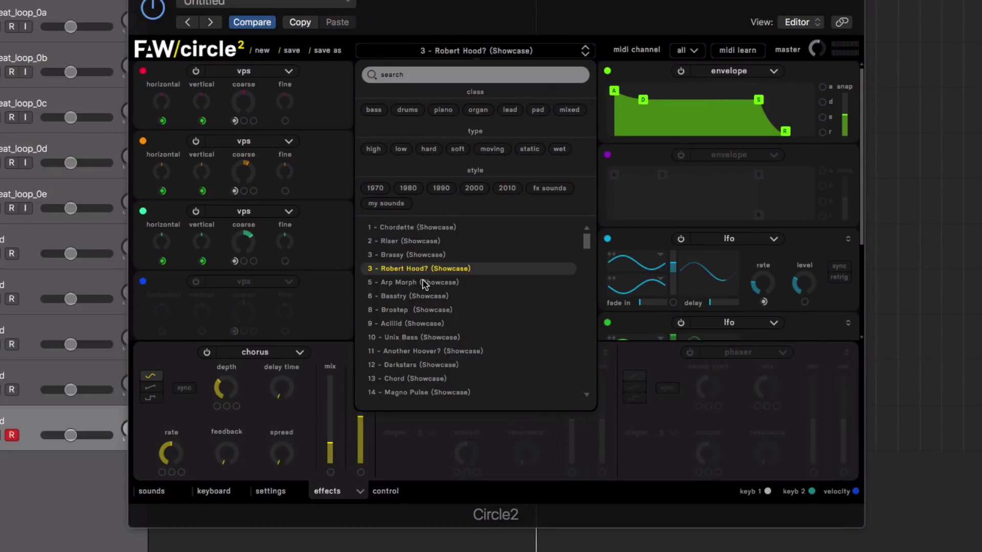
Audition the showcase presets 1 - Chordette, 3 - Brassy, 5 - Arp Morph and 11 - Another Hoover?
click(404, 228)
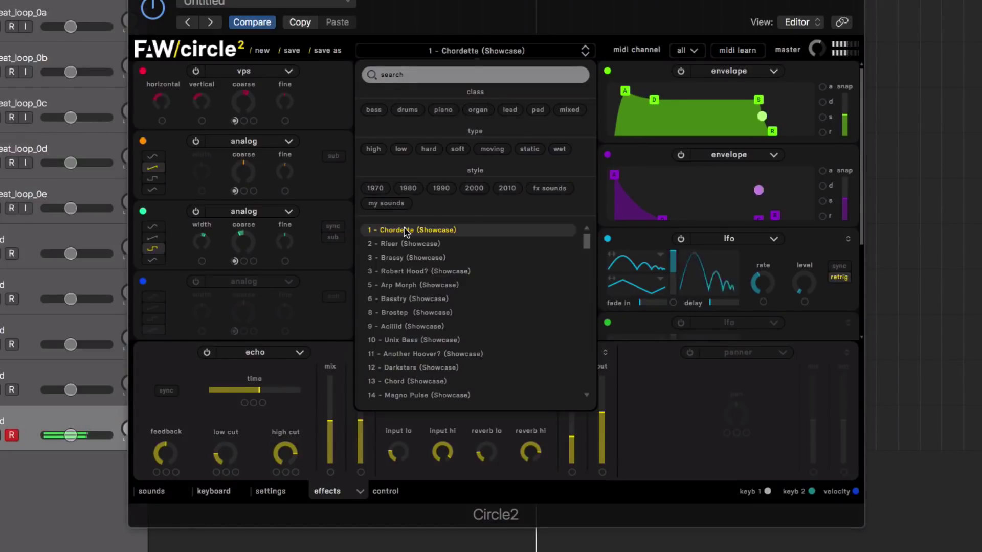
click(416, 257)
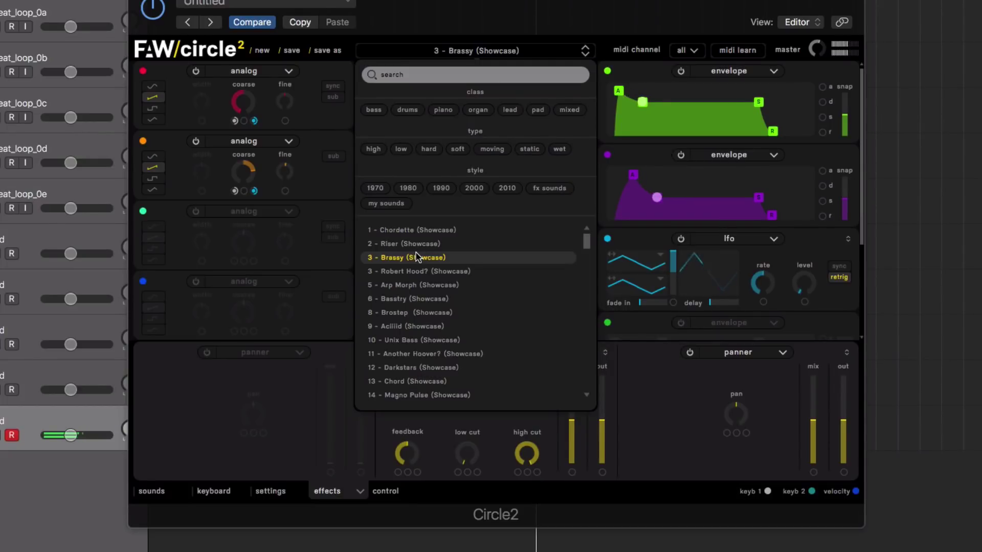
click(423, 289)
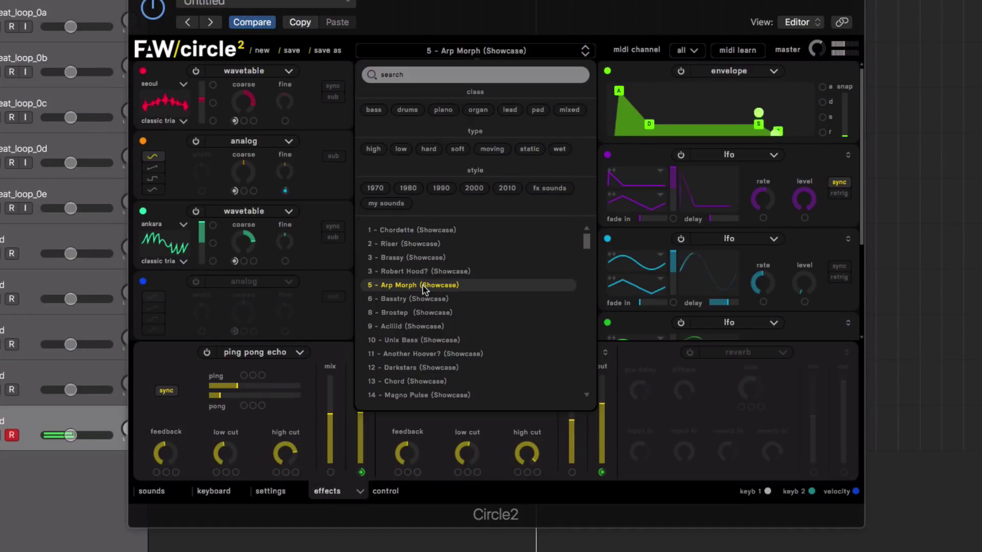
click(418, 355)
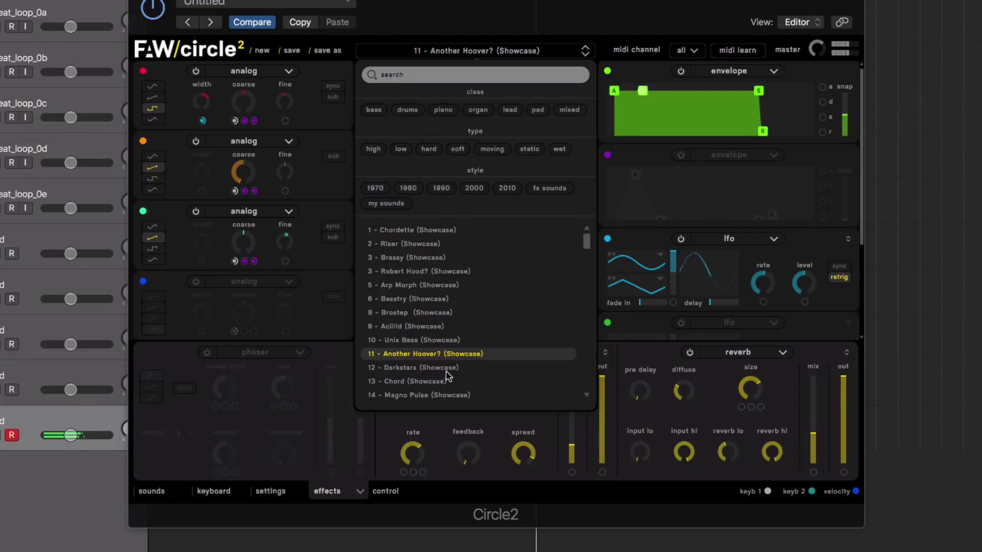
Audition the showcase preset 14 - Magno Pulse, followed by 8 - Brostep.
scroll(445, 376, down, 2)
click(437, 360)
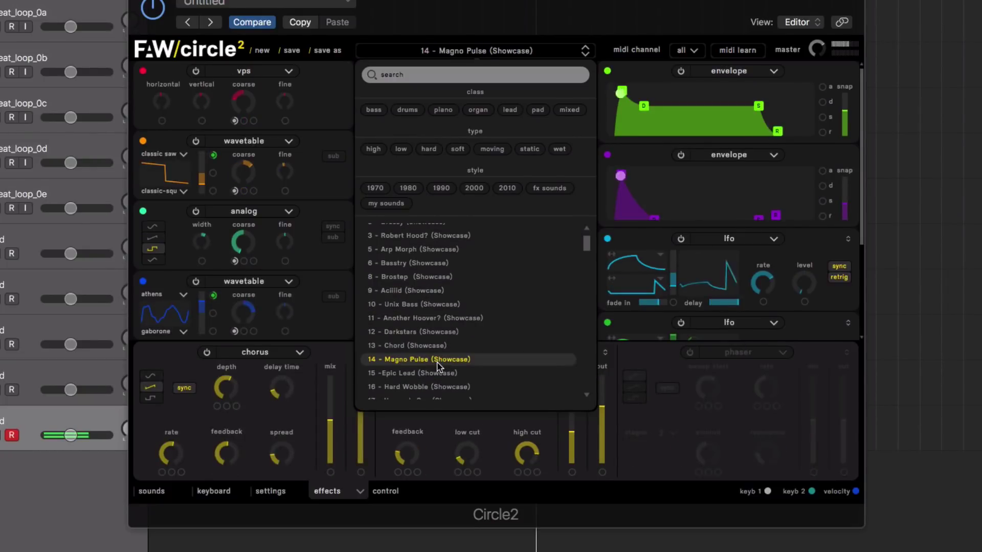
scroll(437, 361, up, 1)
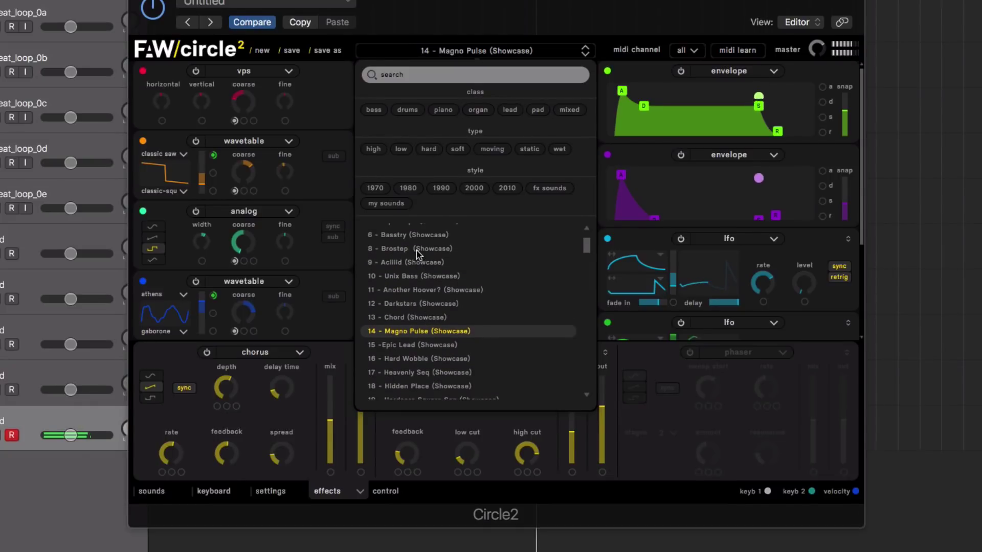
click(417, 250)
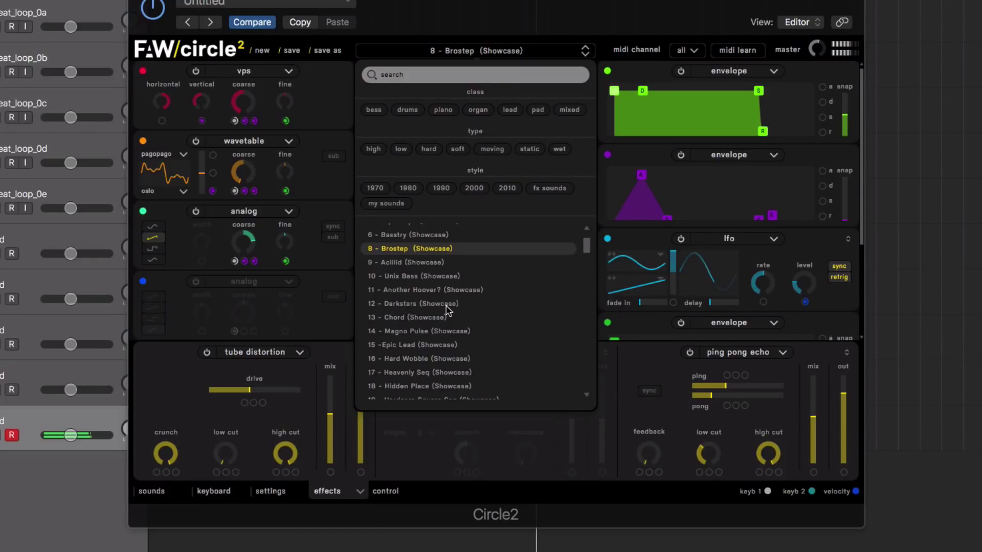
Audition the showcase presets 16 - Hard Wobble, 24 - Take it up and 20 - Lucid Dreaming, and close the preset list.
scroll(448, 328, down, 3)
click(422, 319)
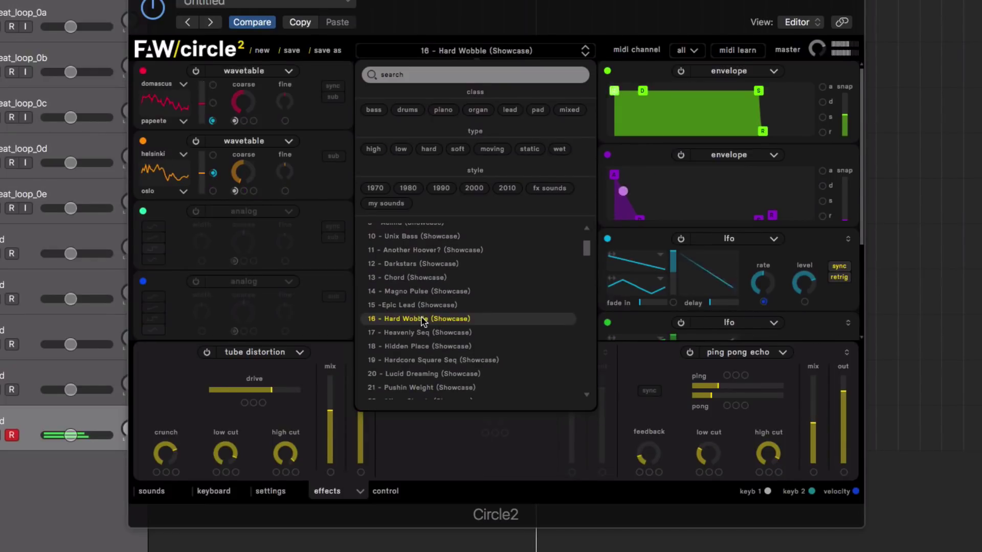
scroll(422, 318, down, 3)
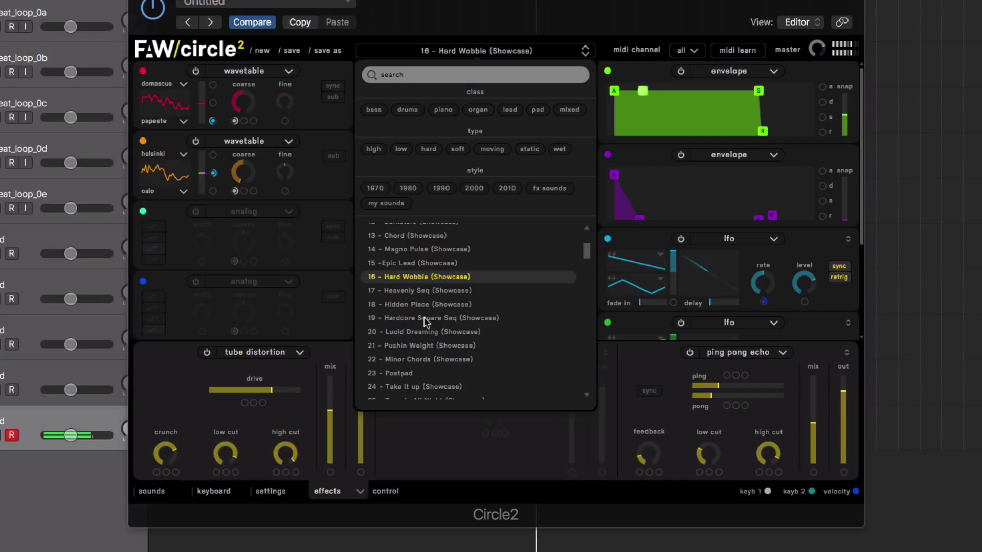
scroll(424, 322, down, 4)
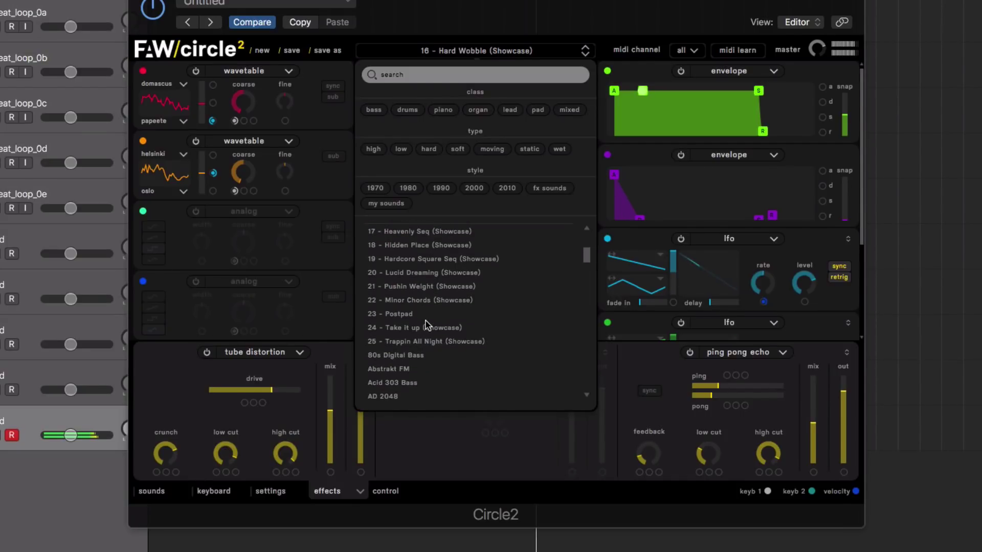
click(427, 326)
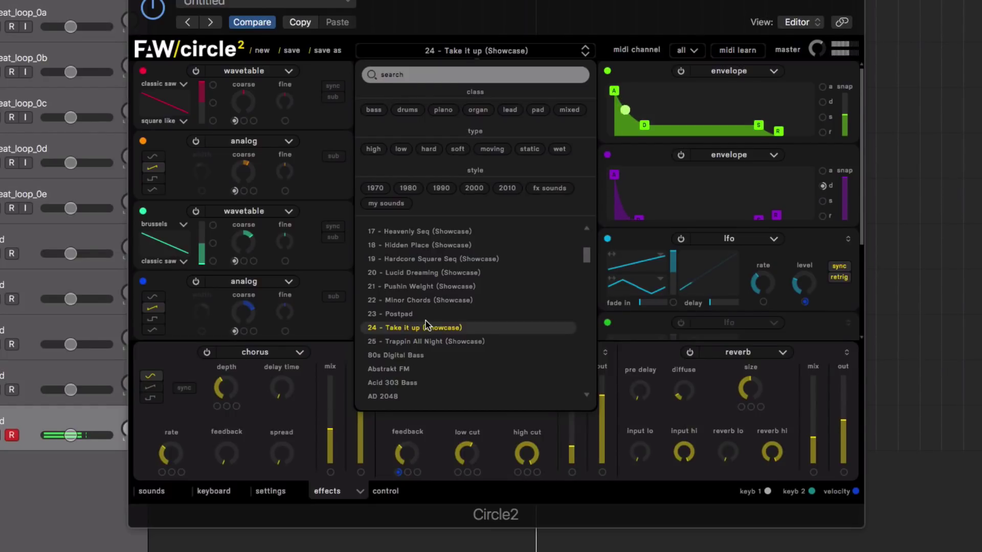
click(409, 275)
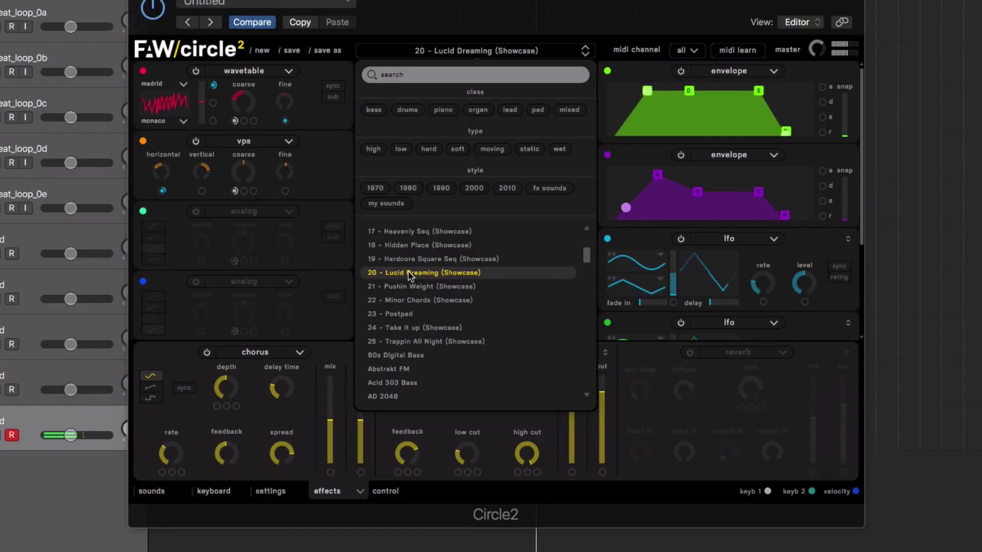
click(484, 51)
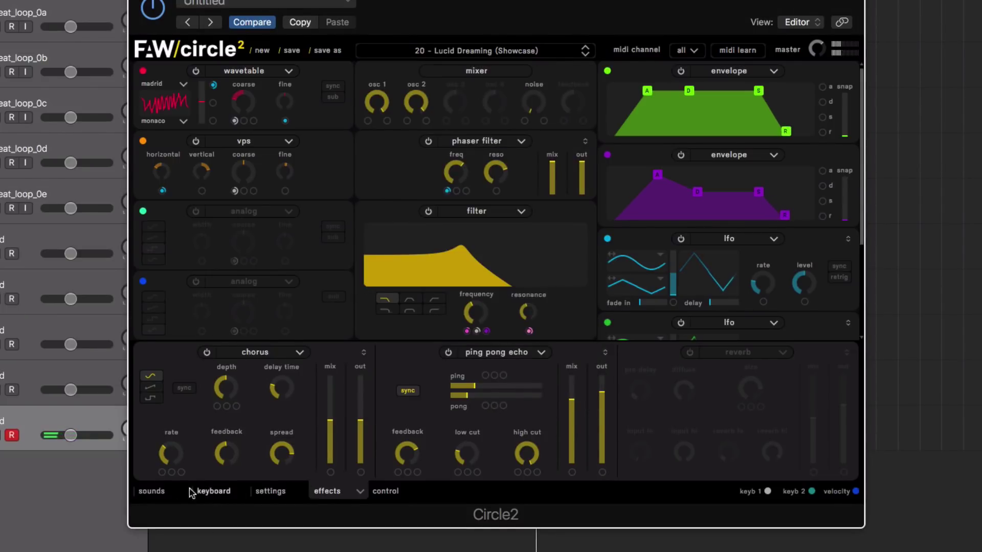
Show the sounds browser, filter it to the organ class, audition FM Bell and Ankaras Organ, and clear the filter.
click(151, 492)
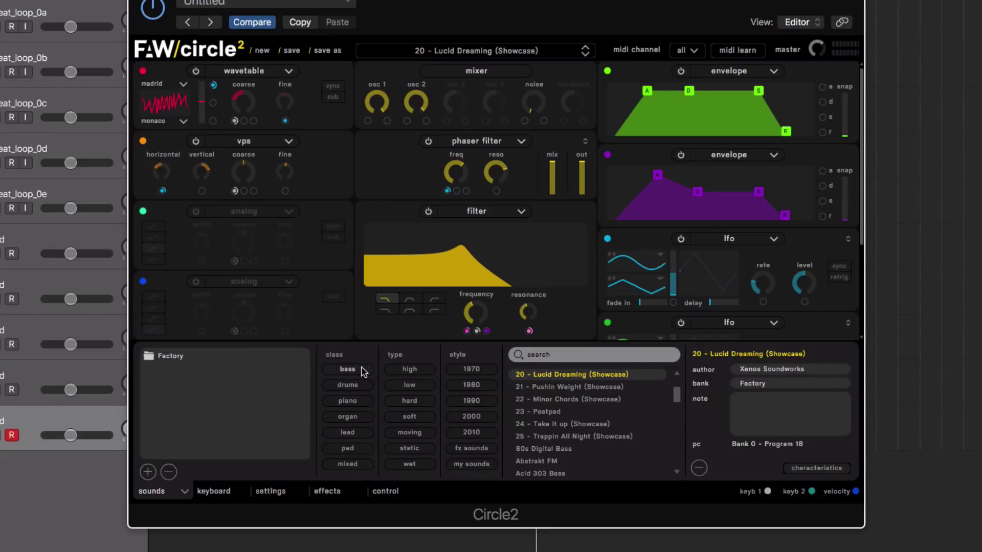
click(347, 373)
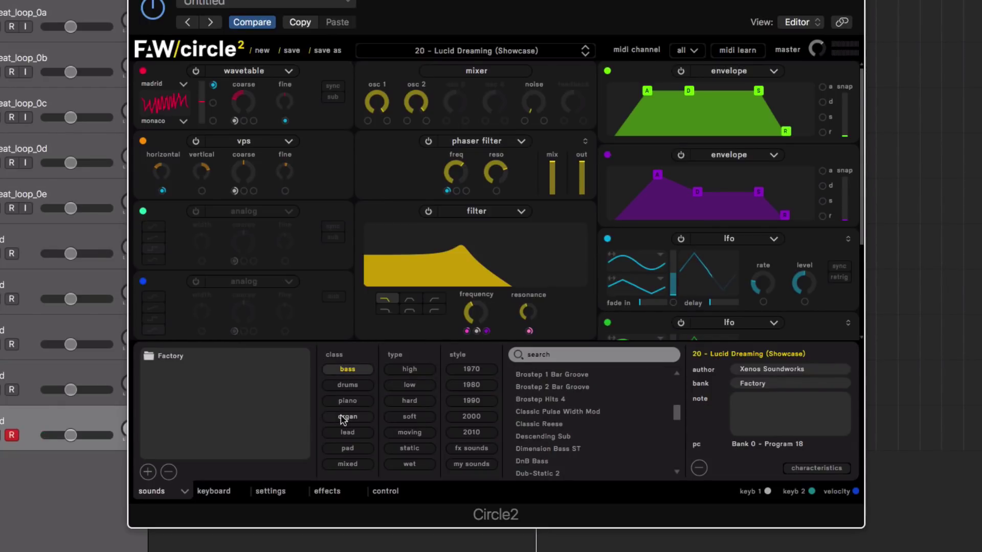
click(344, 419)
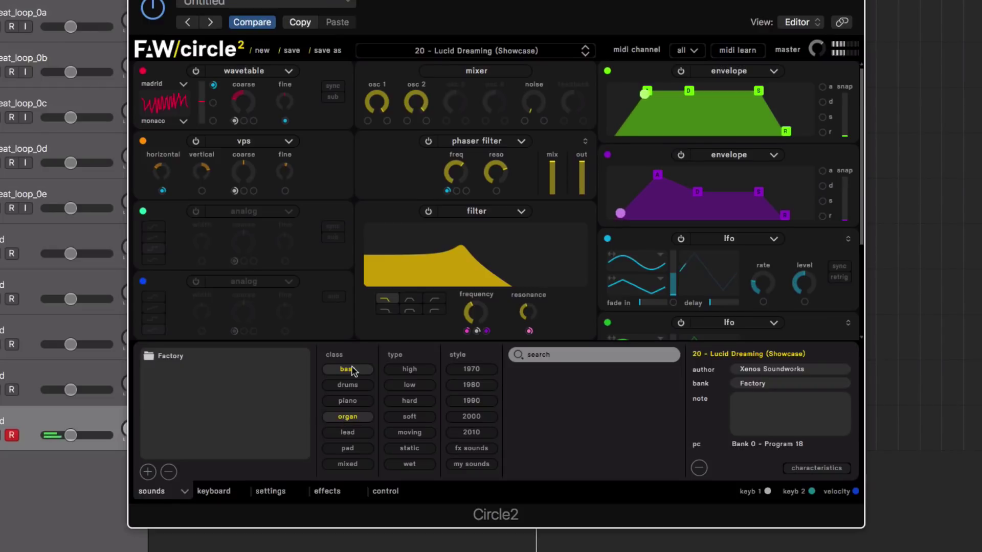
click(345, 418)
click(529, 387)
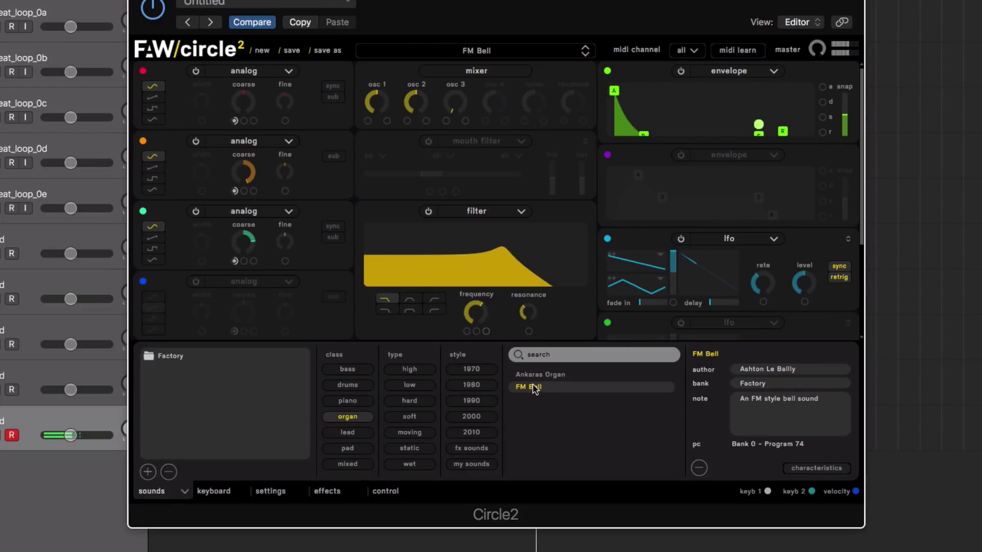
click(534, 375)
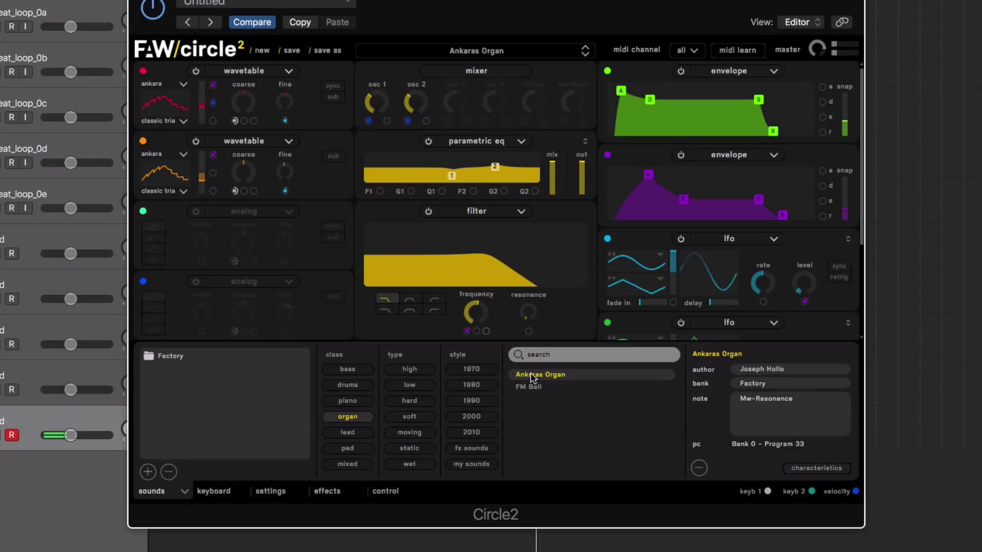
click(348, 417)
Filter the sounds by the drums class, audition RhythmSQ, and clear the filter.
click(347, 384)
click(532, 399)
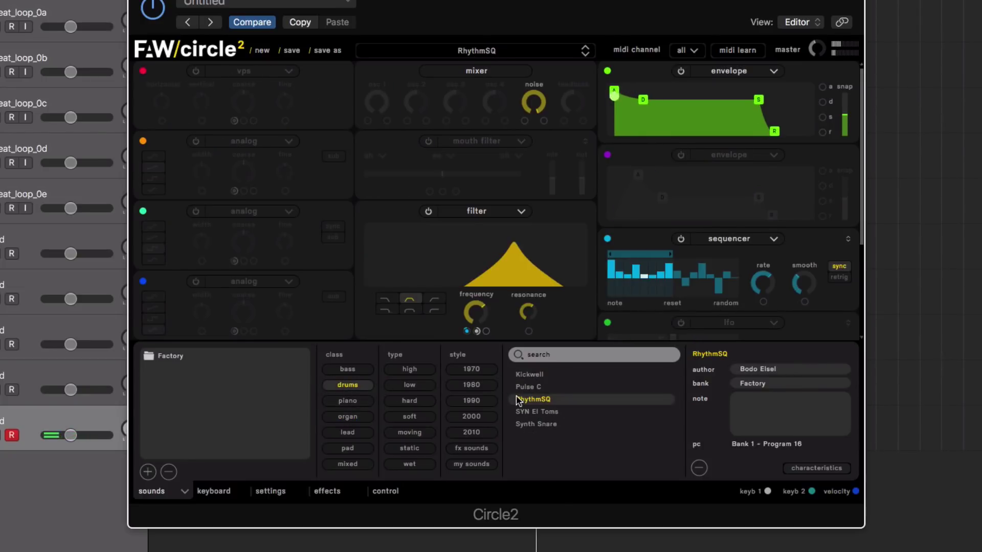
click(347, 385)
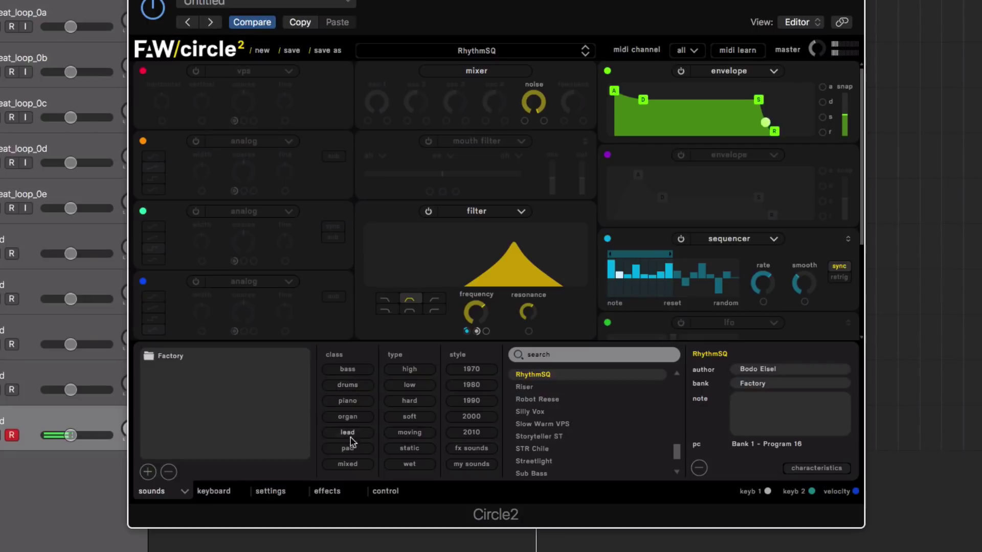
Filter the sounds by the pad class, audition Storyteller ST, and clear the filter.
click(347, 448)
click(537, 433)
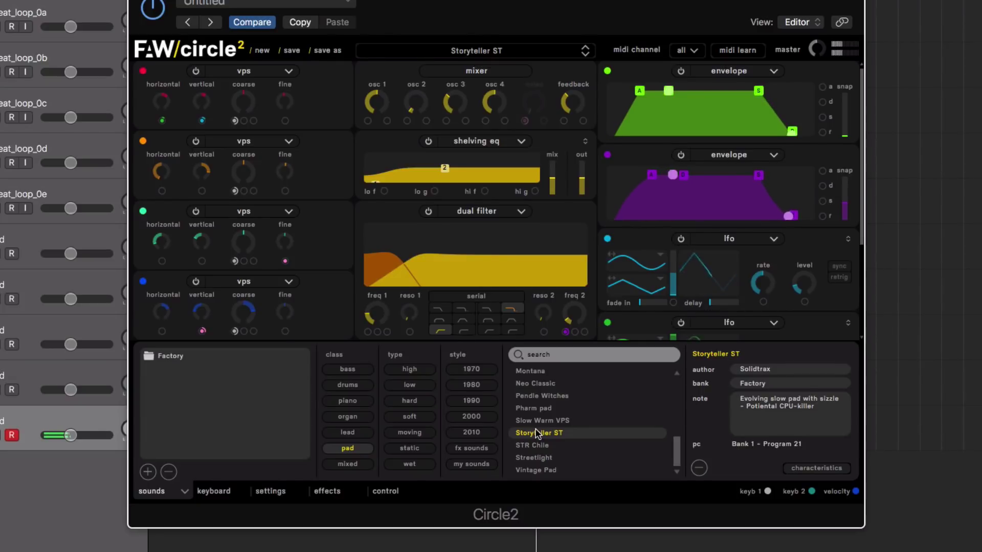
click(361, 448)
Filter the sounds by the high type and audition RhythmSQ, Synth Snare, VPS Brass Delay and One up.
click(409, 370)
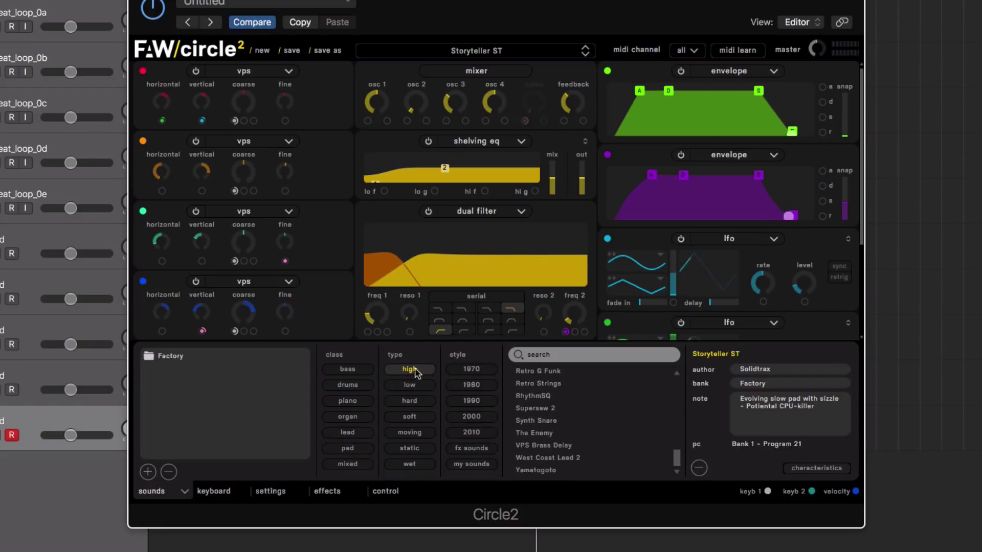
click(534, 397)
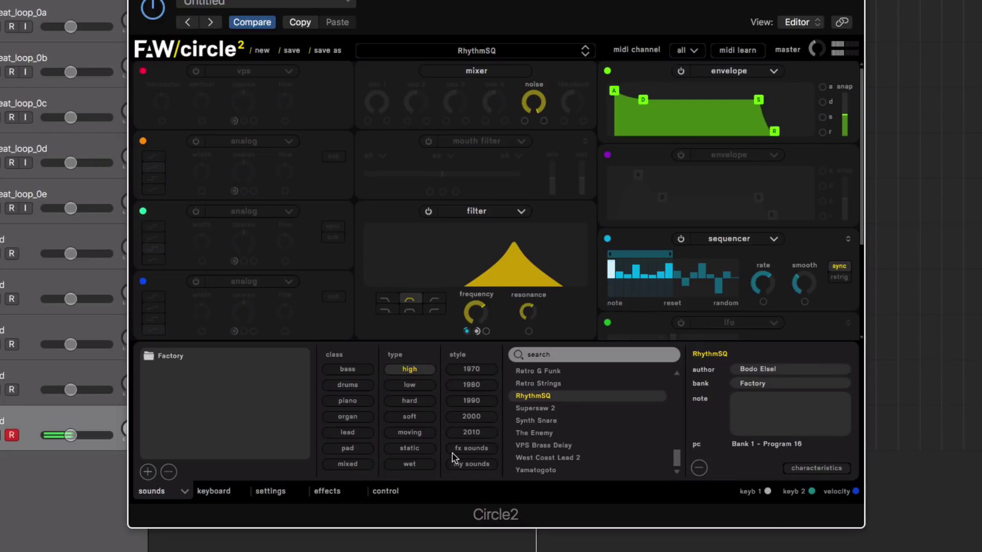
click(557, 421)
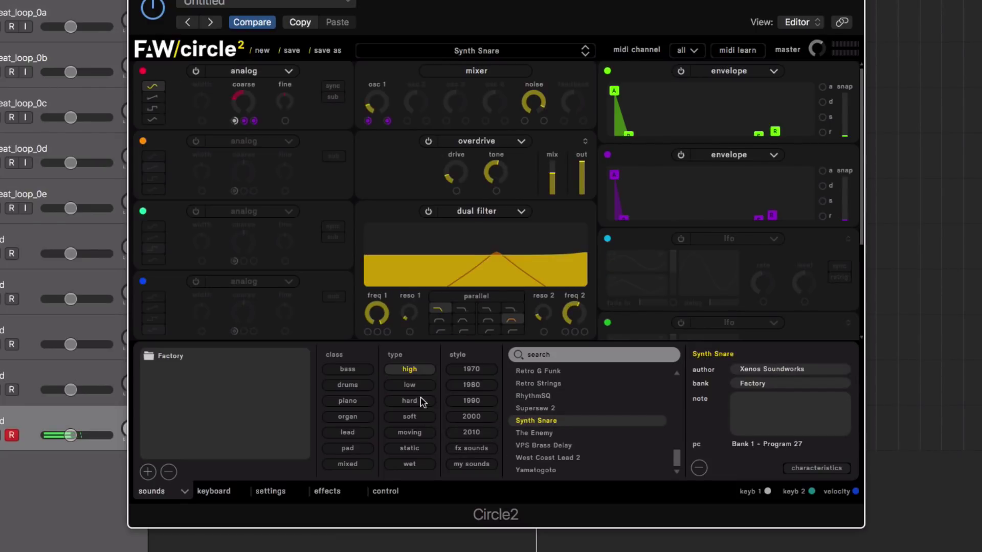
click(537, 446)
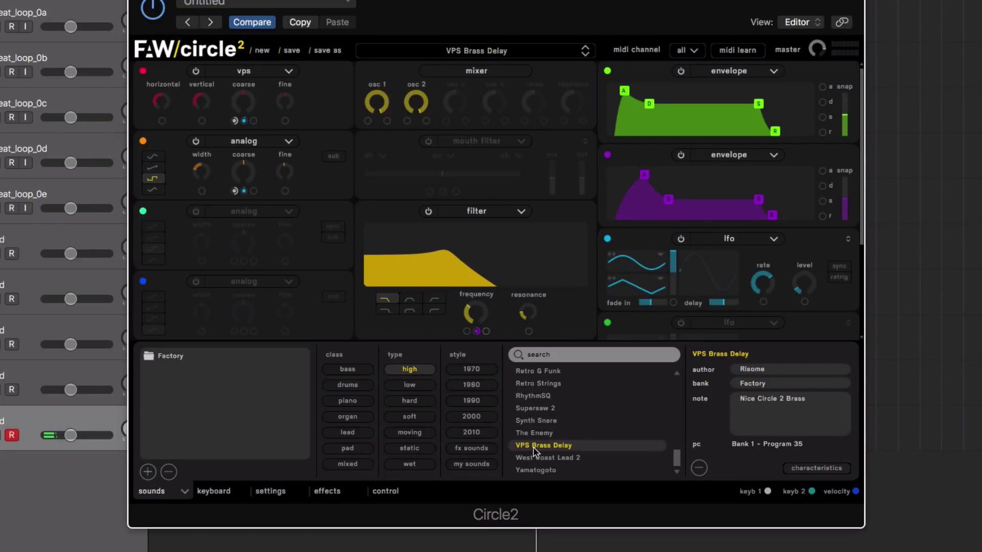
scroll(537, 445, up, 2)
click(546, 403)
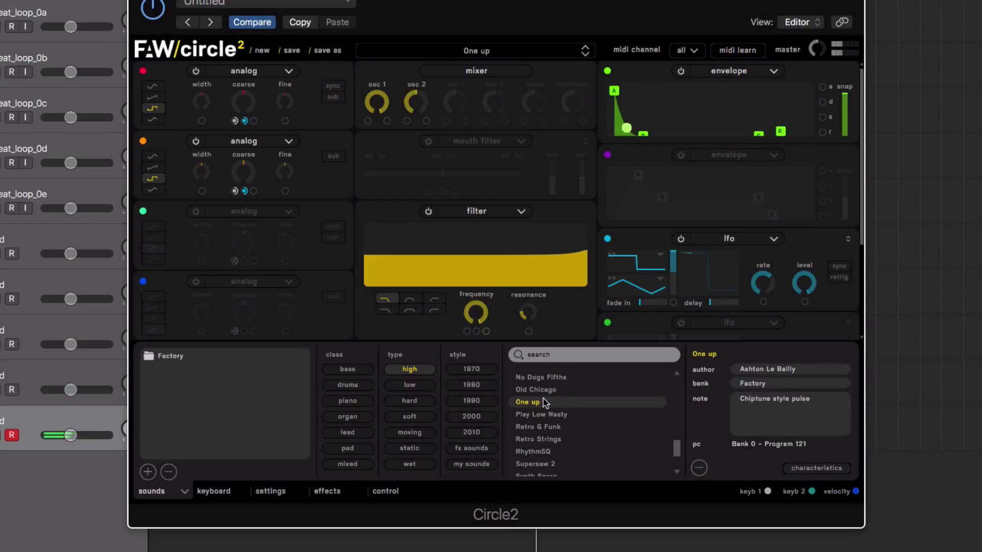
Change the sound type filter to low and load the Low Puck Bass preset.
click(415, 386)
click(412, 386)
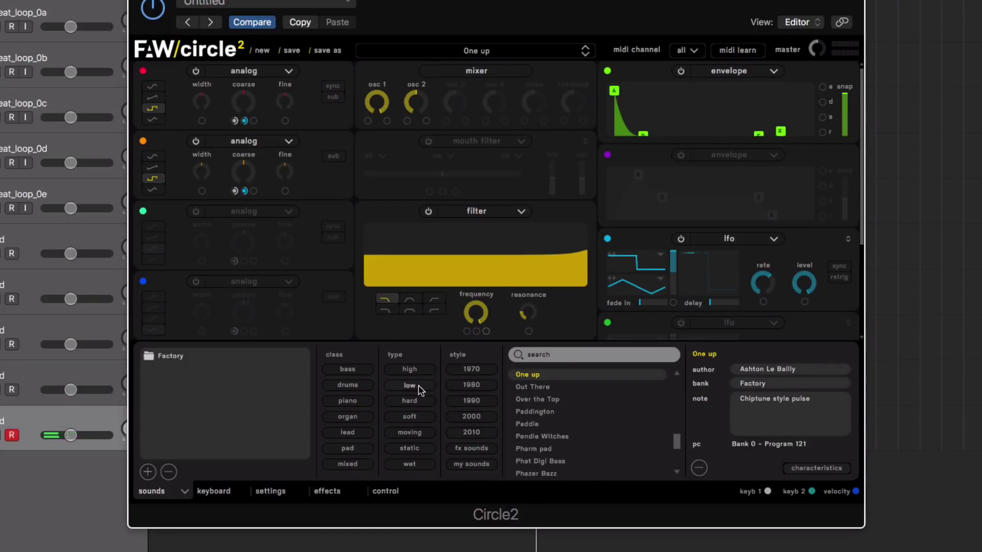
click(544, 399)
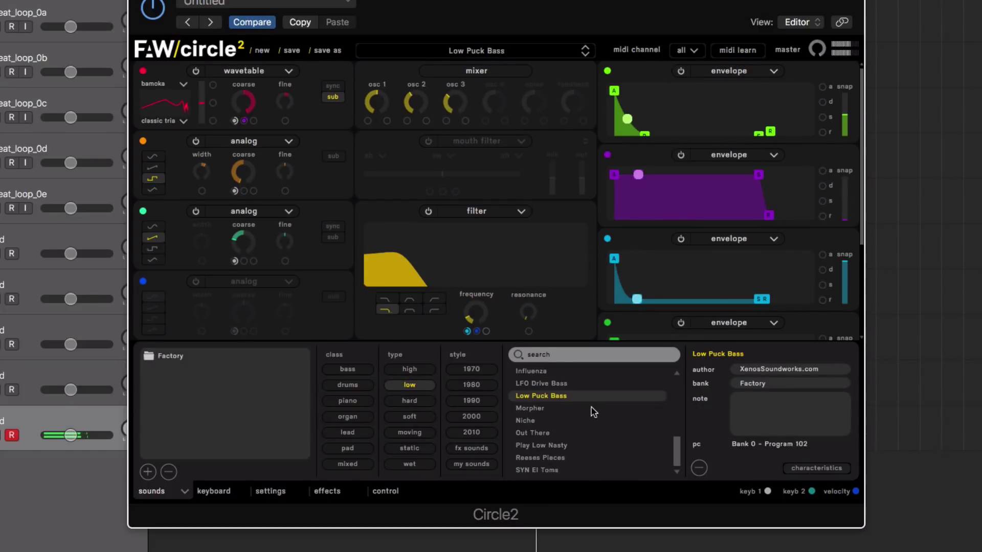
Audition the Ana Key preset from the low sounds and clear the type filter.
scroll(591, 410, up, 6)
click(561, 416)
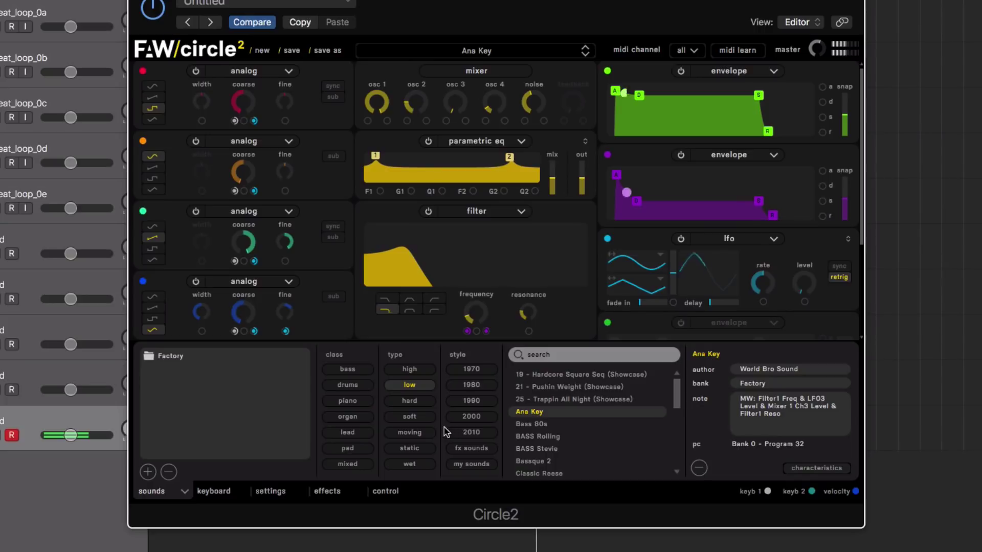
click(409, 401)
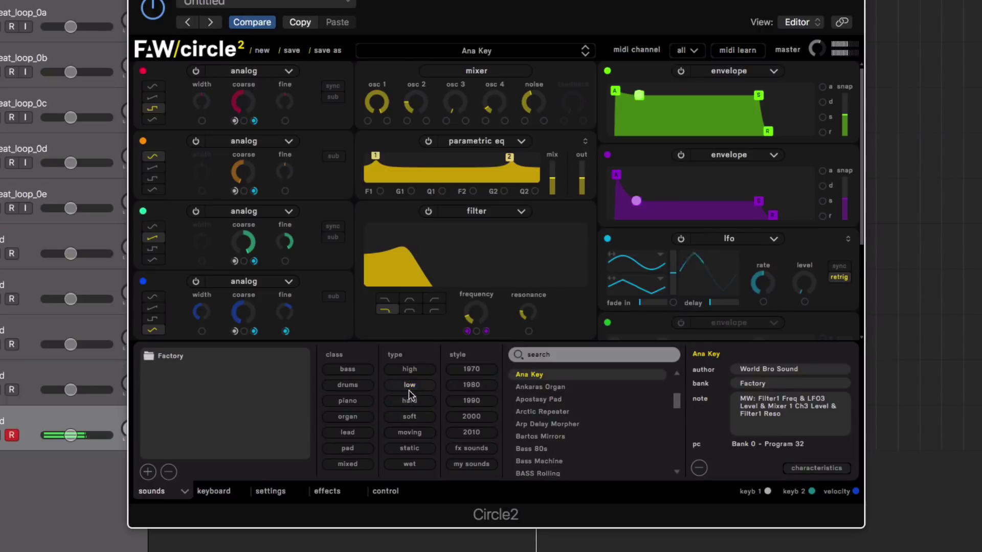
Filter the sounds by the moving type, audition Little Paula and Montana, and clear the filter.
click(427, 435)
click(527, 426)
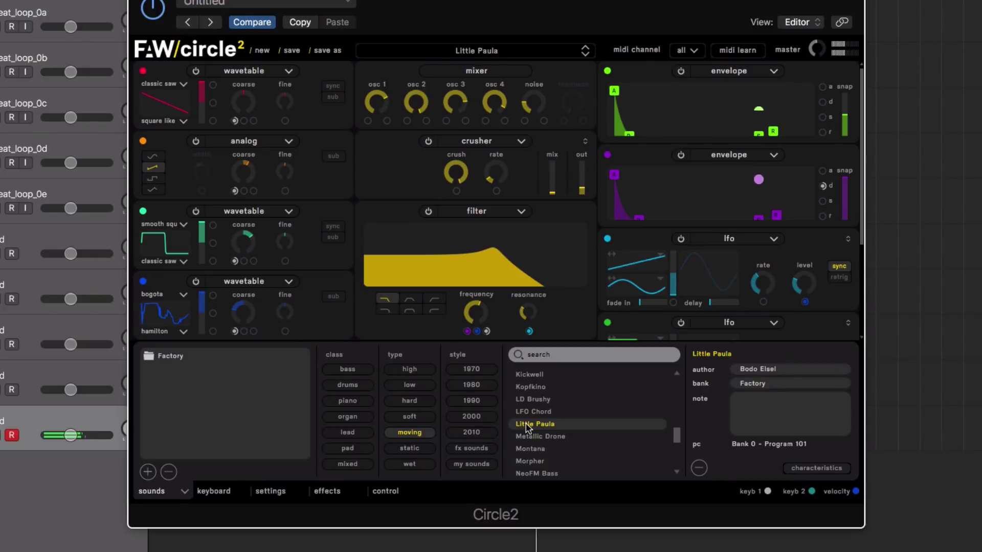
click(533, 449)
scroll(533, 449, up, 8)
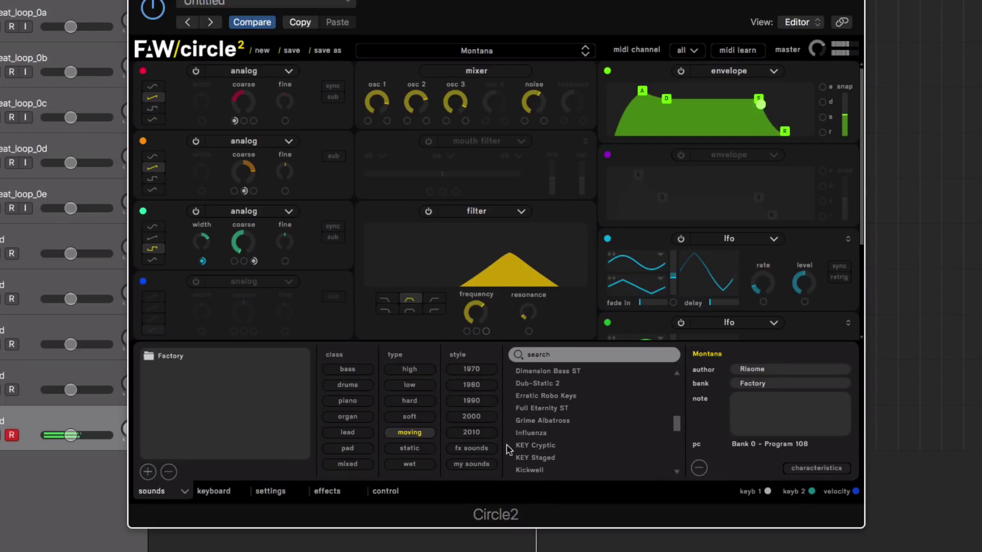
click(410, 432)
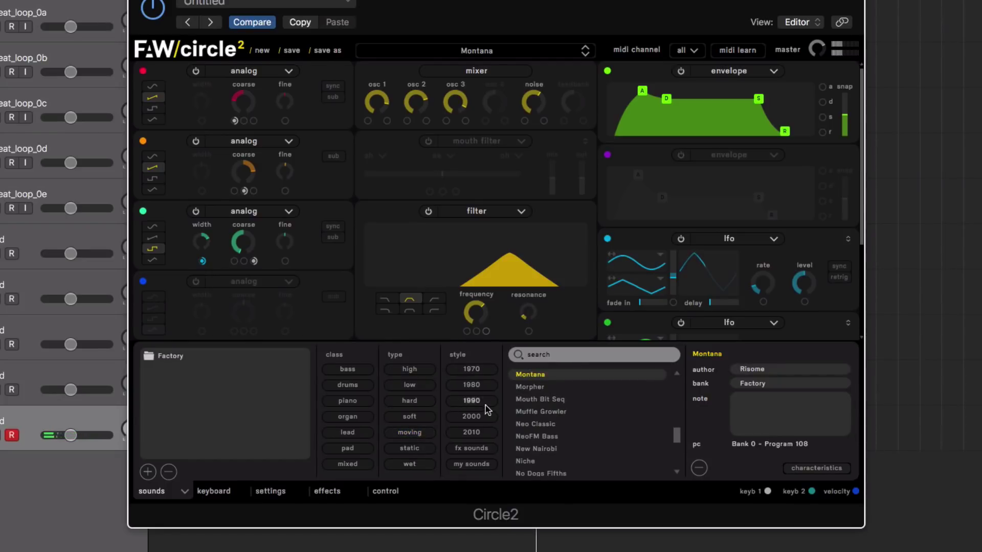
Filter the sounds by the 1970 style and audition LD Brushy, Classic Saw Pad and Old Digi Bass.
click(452, 373)
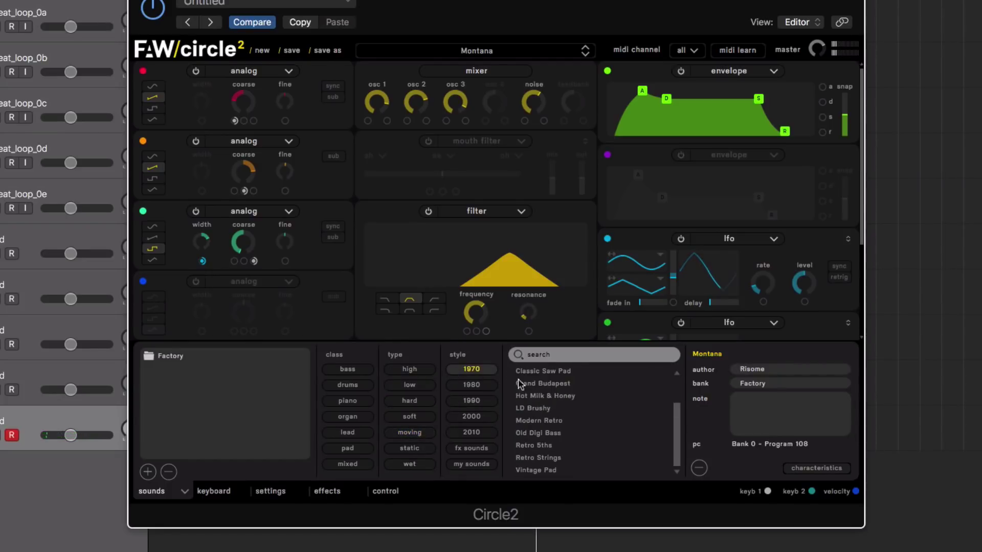
click(547, 409)
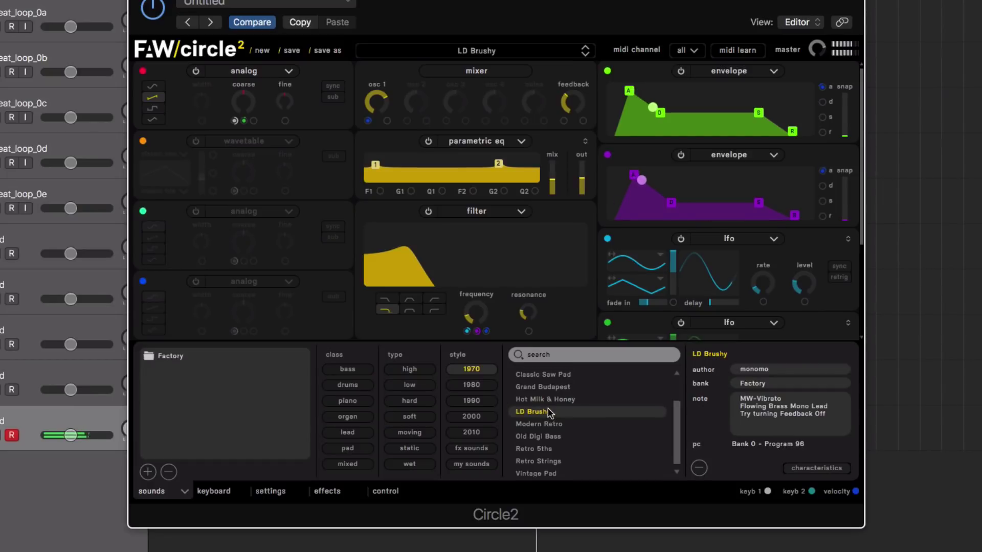
scroll(548, 410, up, 2)
click(548, 411)
scroll(549, 414, down, 2)
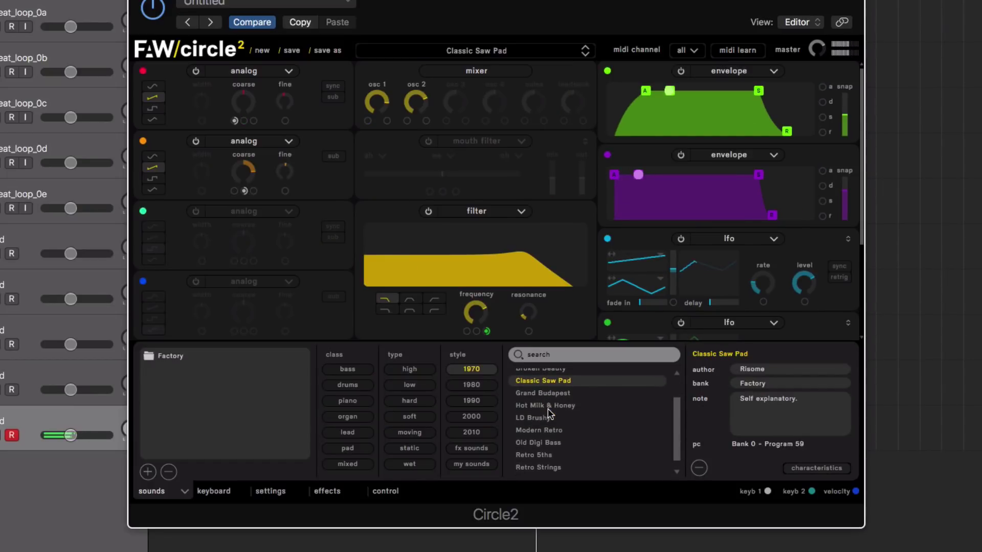
click(549, 443)
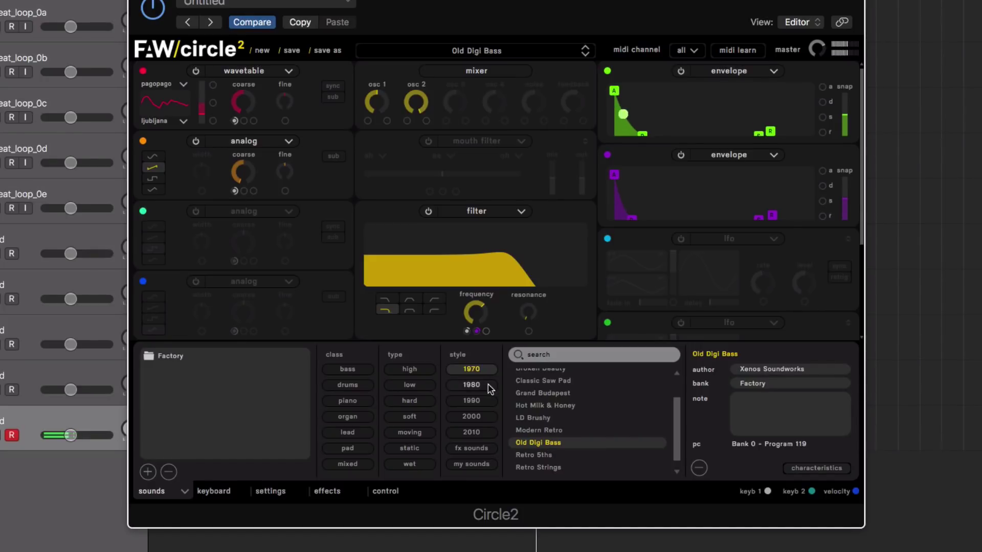
Change the style filter from 1970 to 2010 and audition the Phat Digi Bass preset.
click(490, 435)
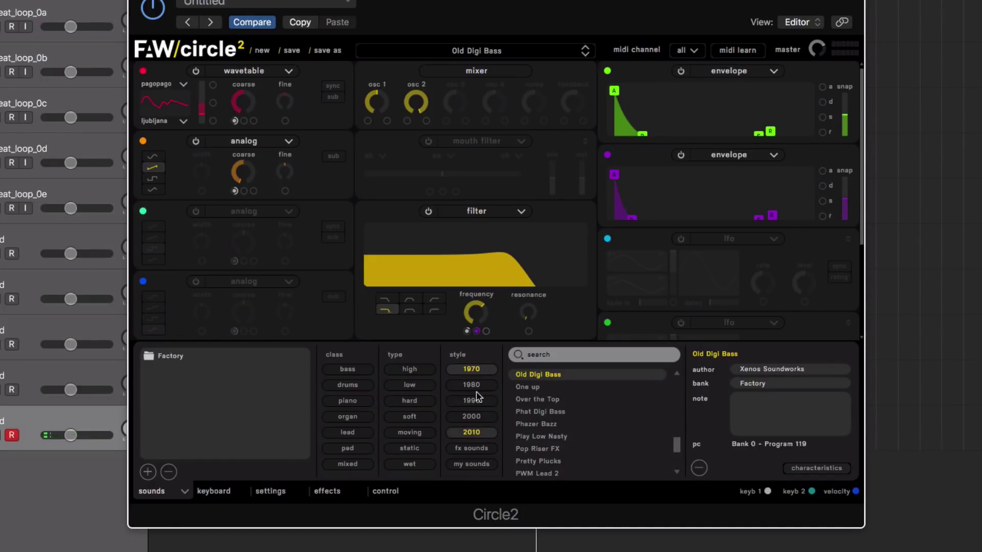
click(467, 370)
scroll(532, 416, up, 3)
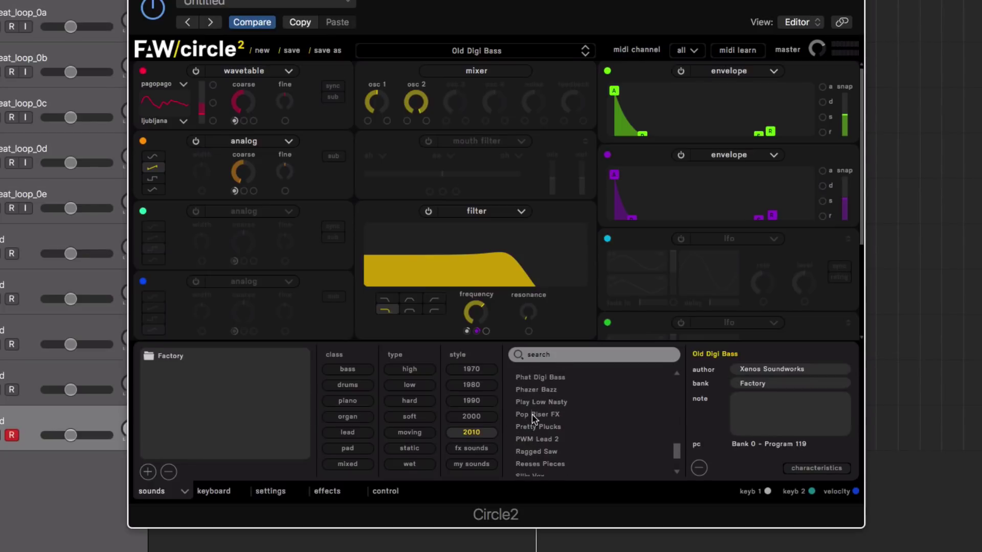
click(533, 412)
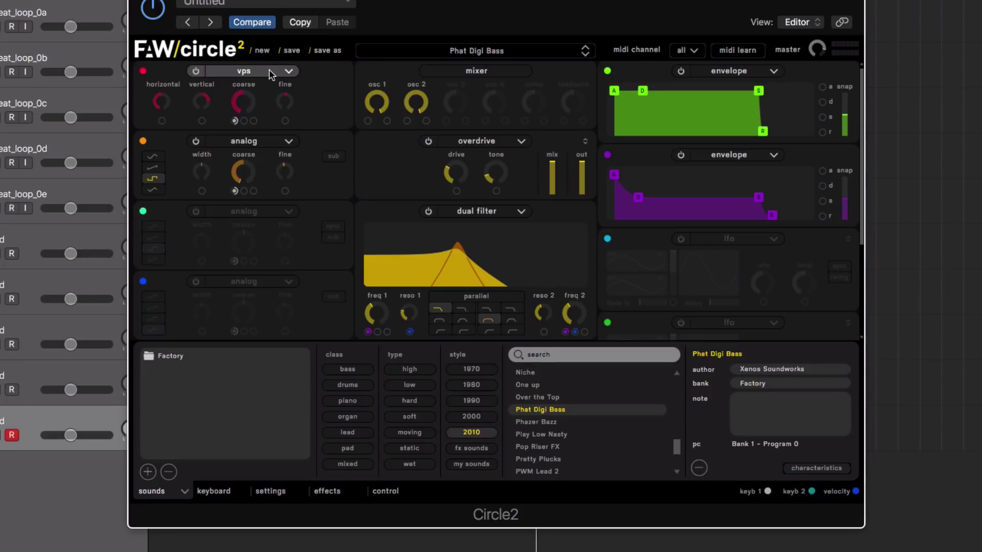
Start a new patch with the sound browser collapsed and try out the VPS oscillator's vertical and horizontal controls.
click(260, 49)
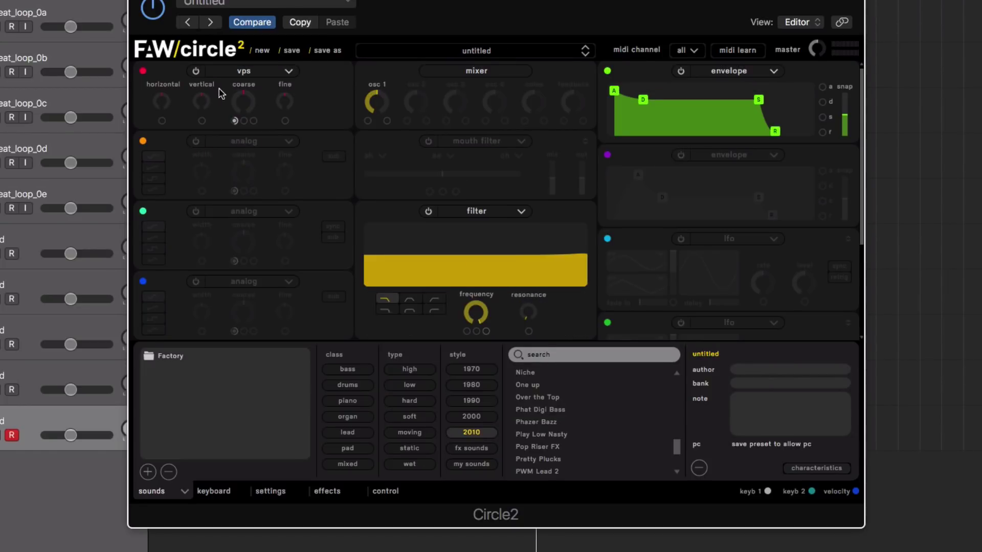
click(146, 494)
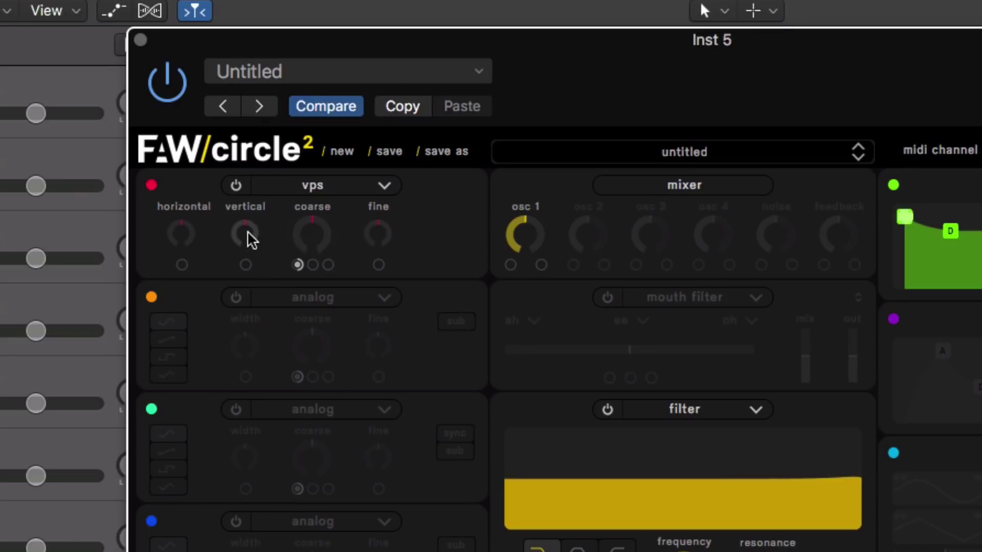
mouse_move(247, 232)
mouse_down()
mouse_move(241, 179)
mouse_move(243, 335)
mouse_move(234, 243)
mouse_up()
drag(231, 176, 181, 231)
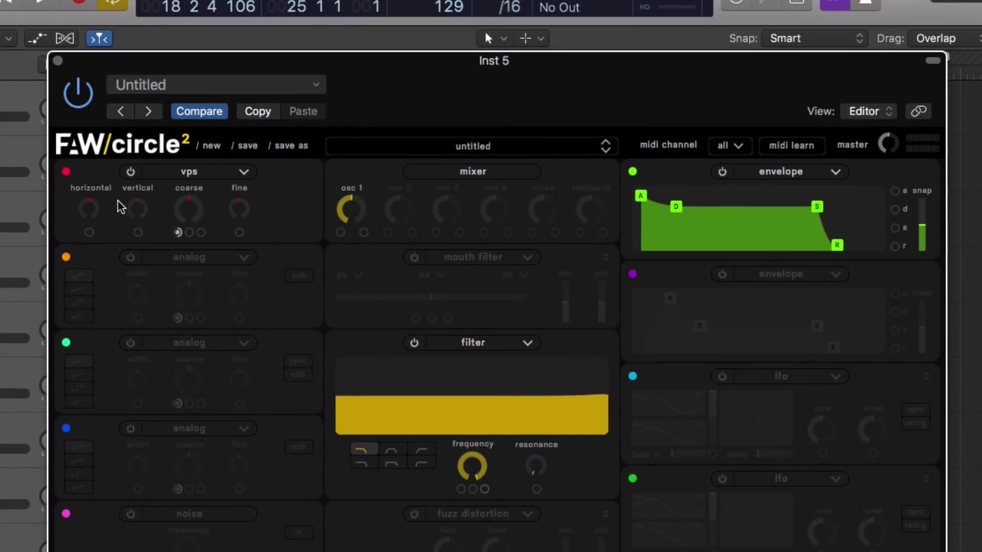
Enable the purple modulator below the green envelope and change its type to LFO.
click(719, 276)
click(771, 274)
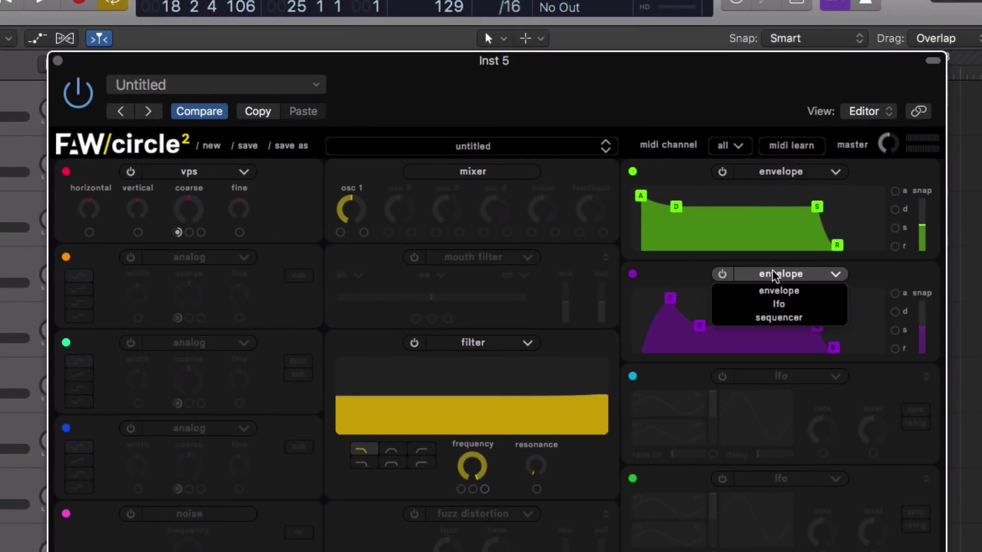
click(777, 305)
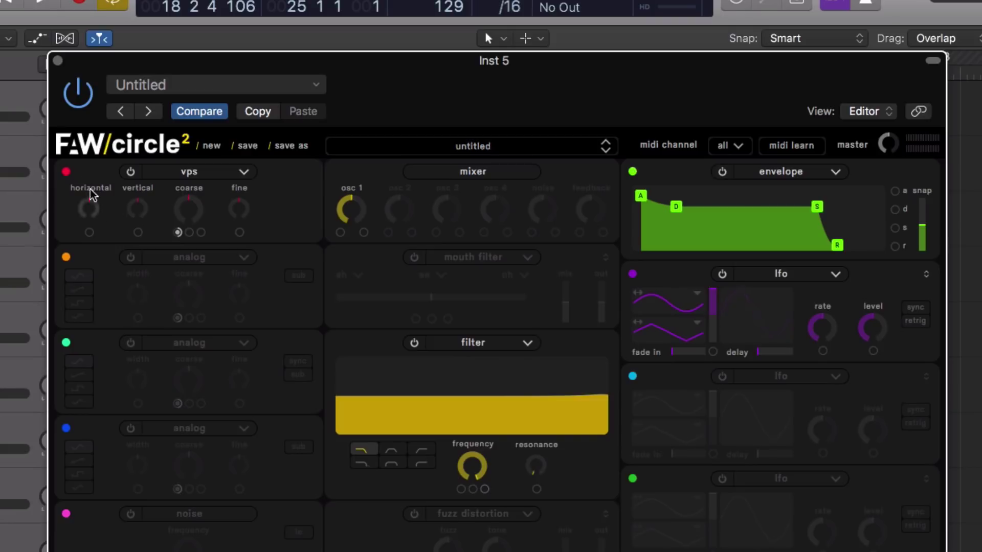
Assign the purple LFO to the VPS oscillator's vertical parameter and adjust the modulation depth.
drag(631, 275, 148, 249)
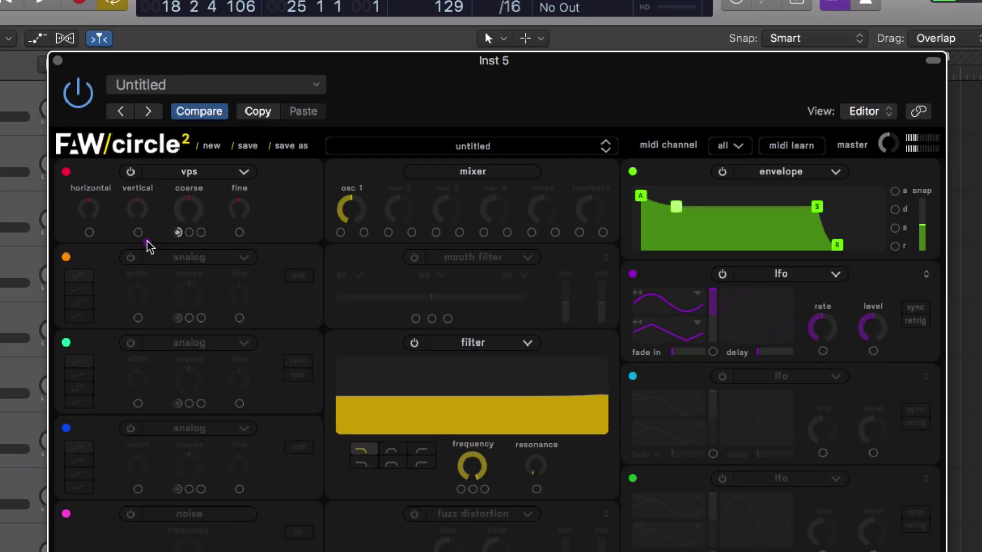
drag(147, 243, 140, 237)
drag(139, 236, 238, 236)
drag(238, 237, 144, 235)
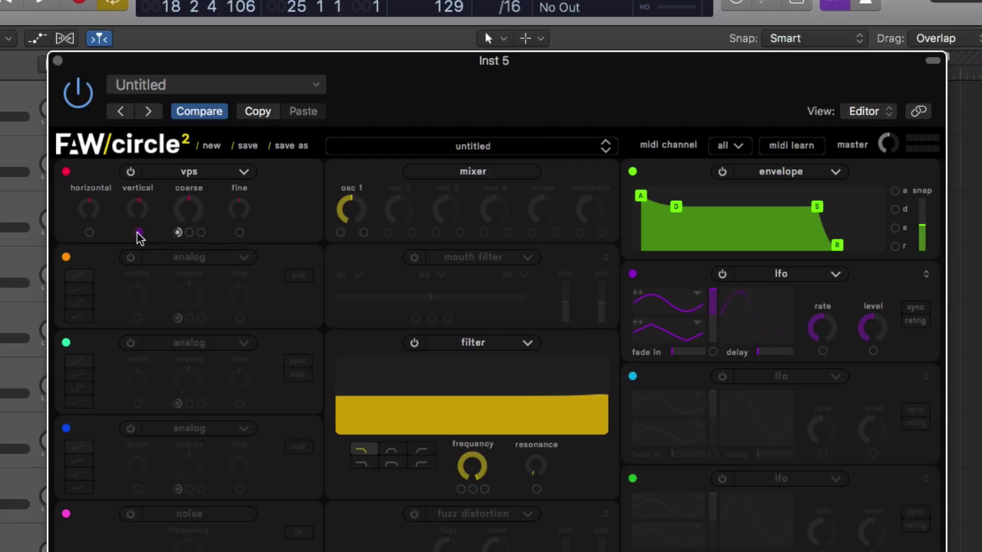
click(138, 233)
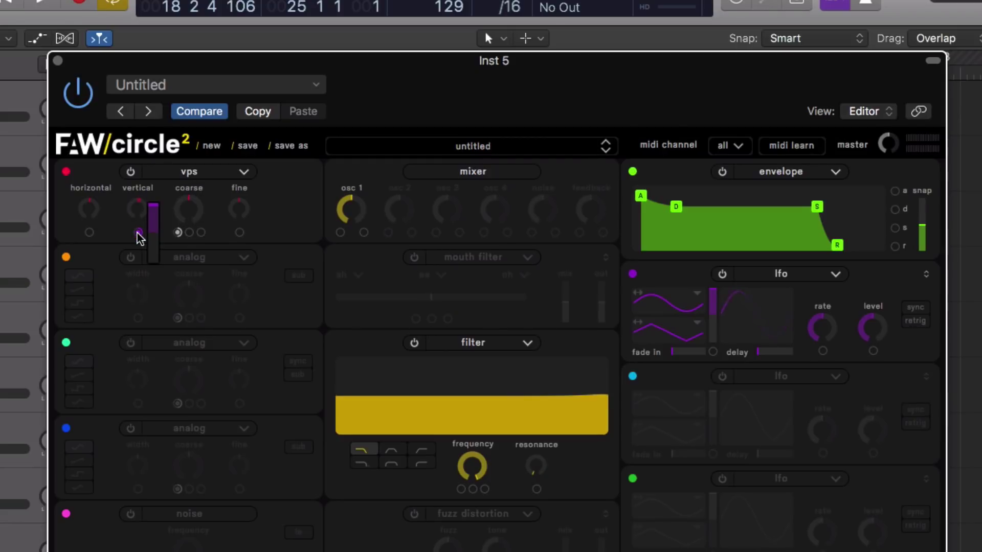
mouse_move(152, 225)
mouse_down()
mouse_move(158, 278)
mouse_move(159, 197)
mouse_move(159, 216)
mouse_up()
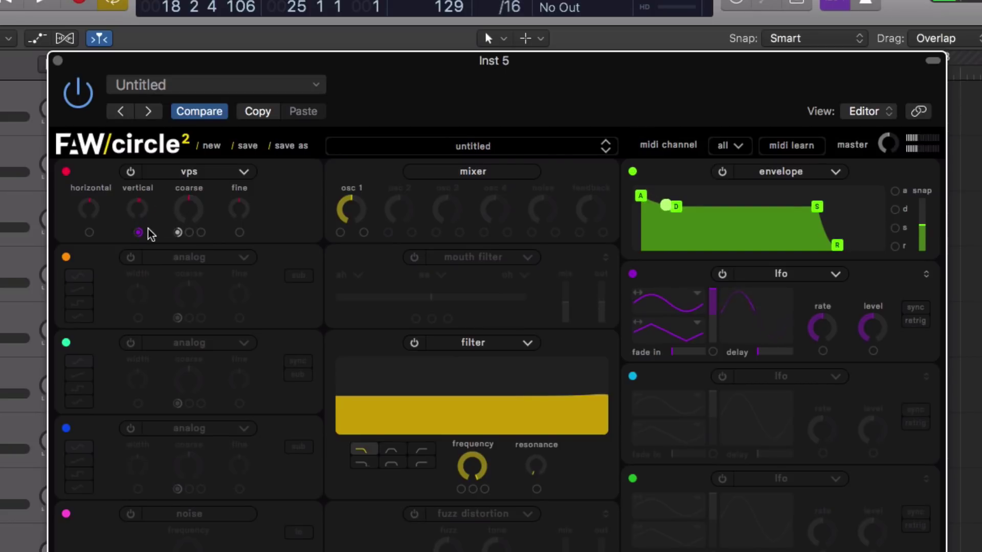
Slow the purple LFO to about 2.109 Hz, then assign it to the VPS horizontal parameter with an adjusted depth.
drag(827, 326, 827, 344)
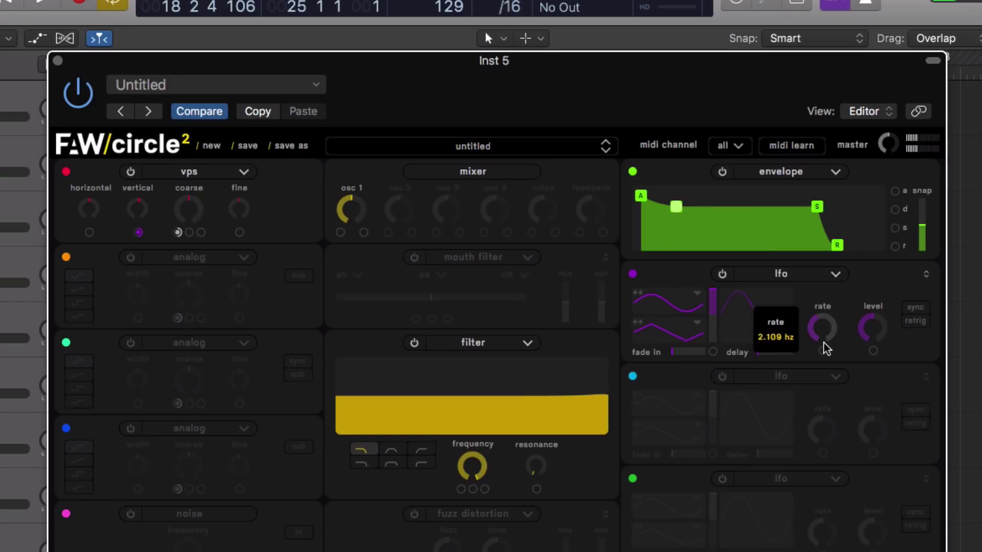
drag(630, 277, 93, 236)
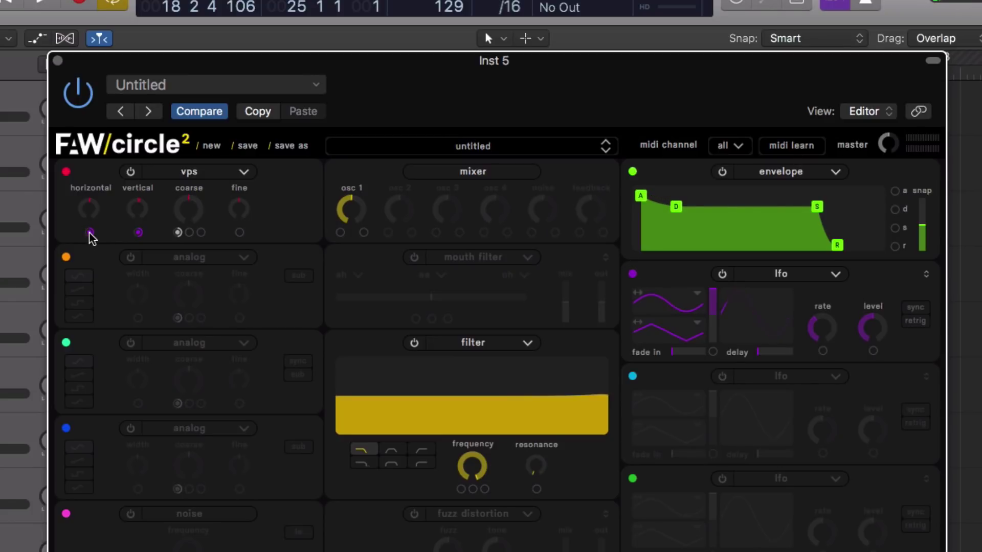
click(90, 234)
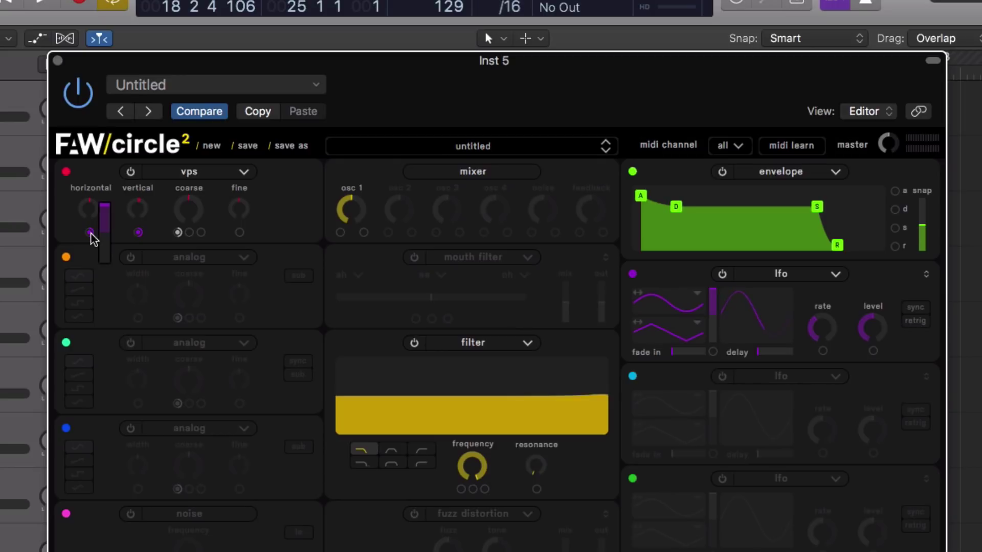
drag(105, 210, 105, 276)
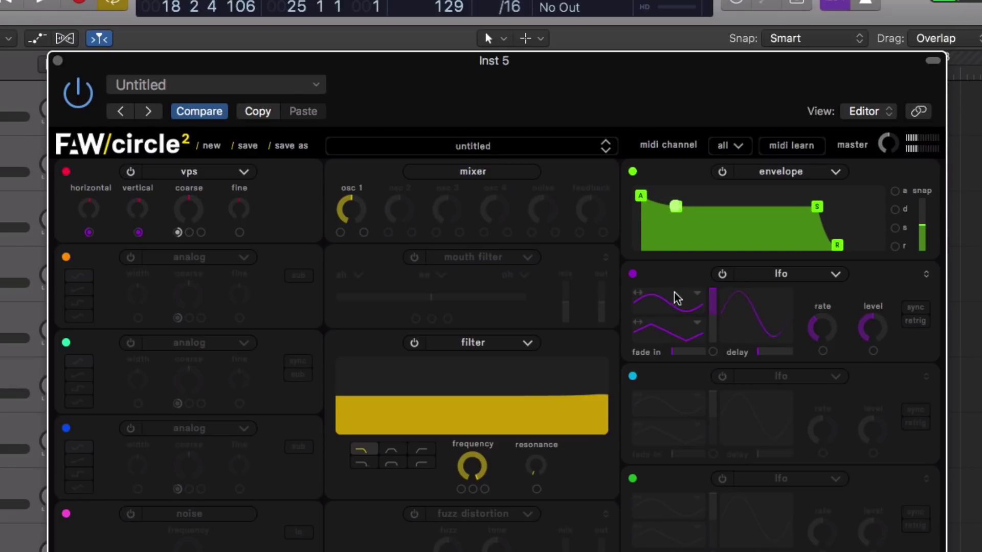
Readjust the purple LFO's rate and the VPS oscillator's fine tuning.
mouse_move(821, 327)
mouse_down()
mouse_move(828, 306)
mouse_move(829, 327)
mouse_up()
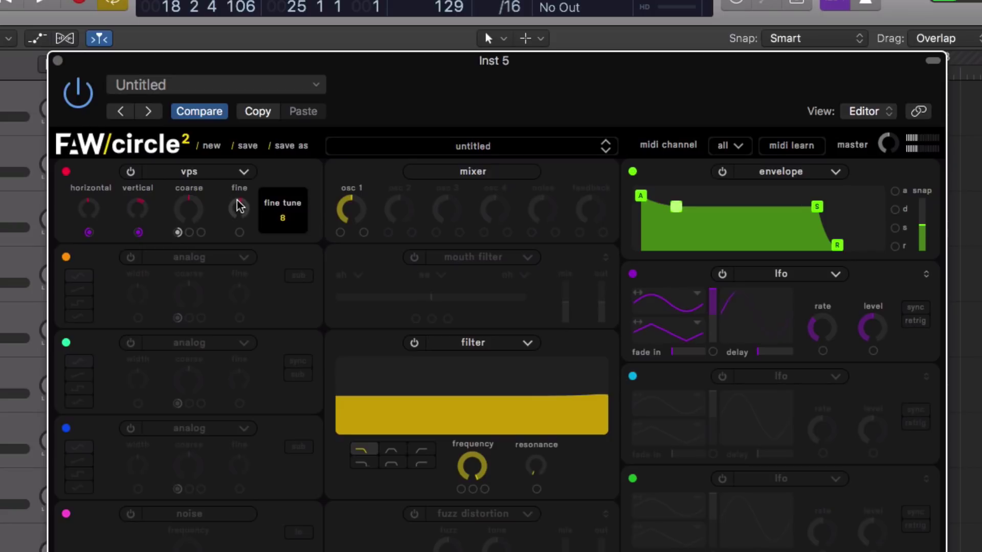
mouse_move(237, 199)
mouse_down()
mouse_move(238, 191)
mouse_move(238, 199)
mouse_up()
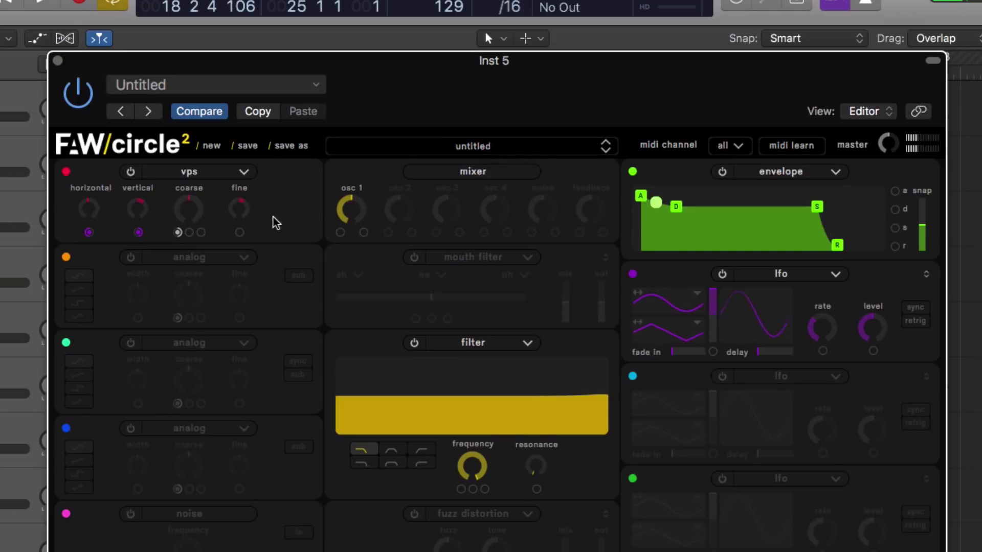
mouse_move(824, 309)
drag(824, 309, 819, 344)
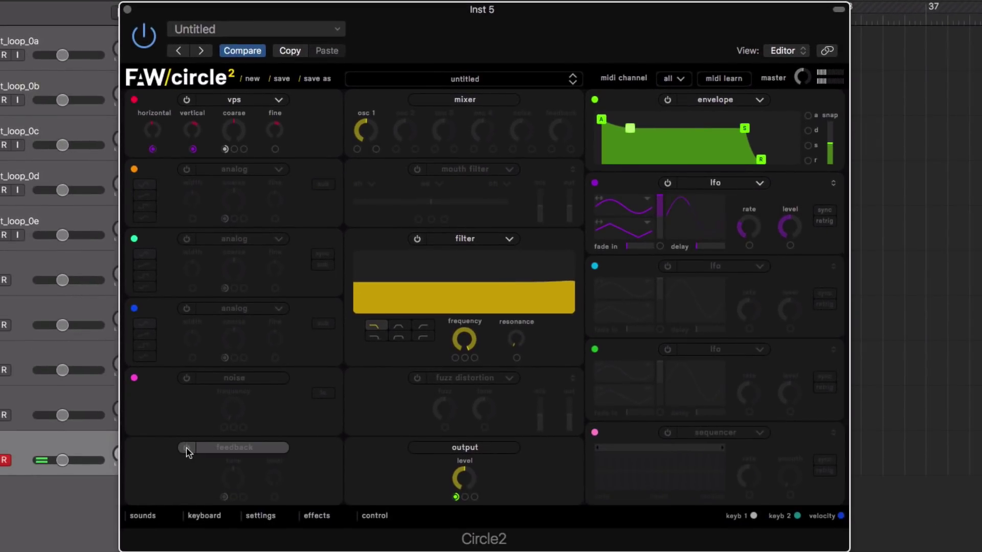
Try out the feedback module with different tunings and its level raised to about 0.836, and switch it off.
click(186, 448)
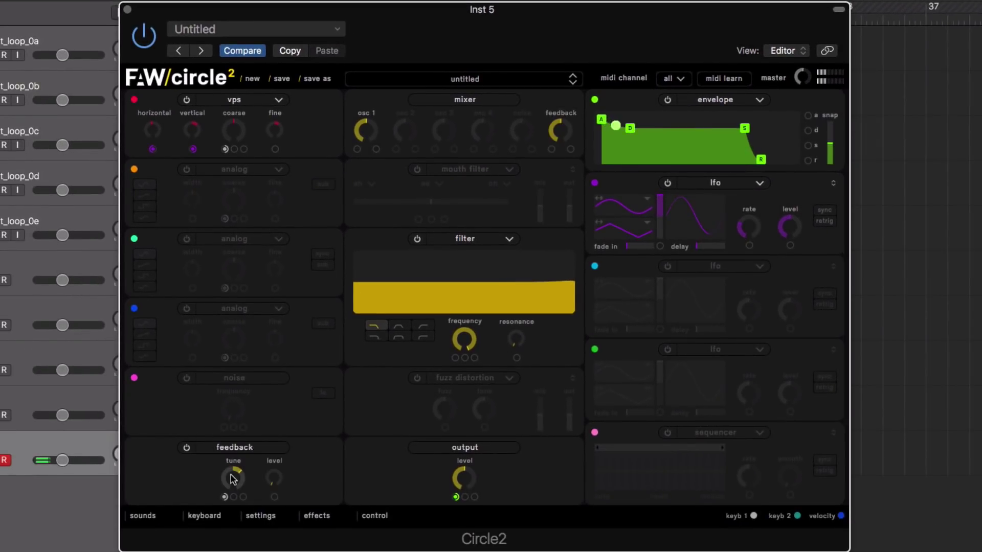
drag(274, 486, 278, 473)
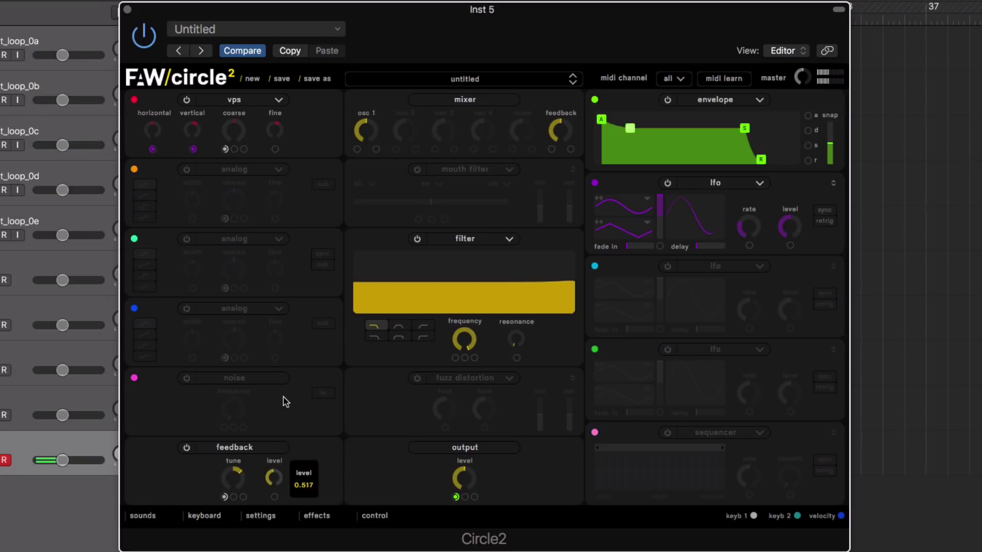
mouse_move(235, 492)
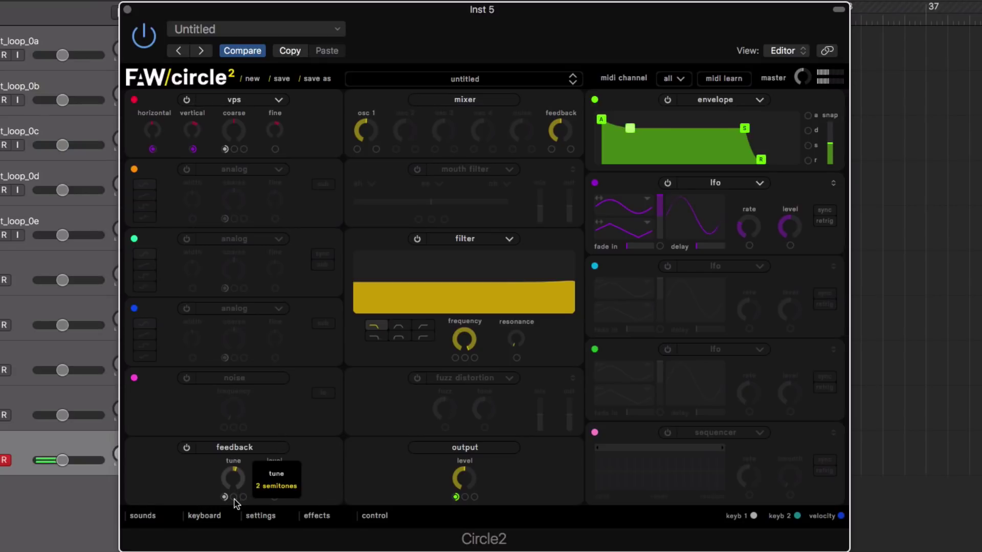
drag(235, 503, 236, 513)
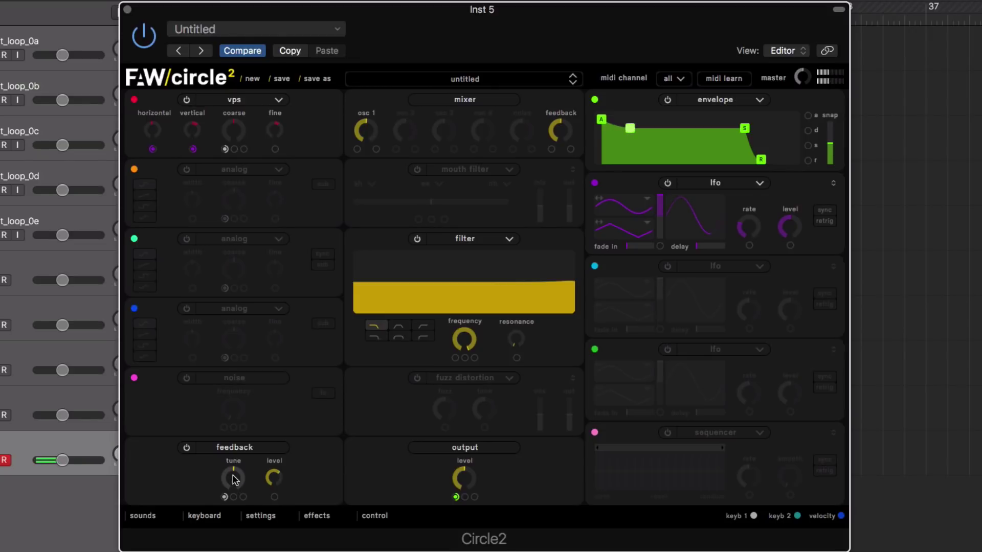
drag(232, 479, 236, 438)
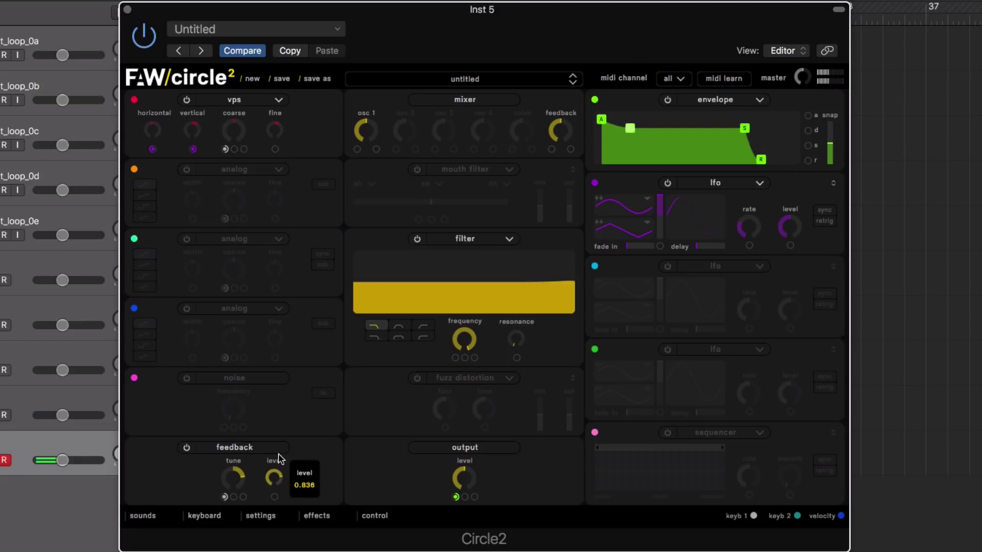
mouse_move(755, 223)
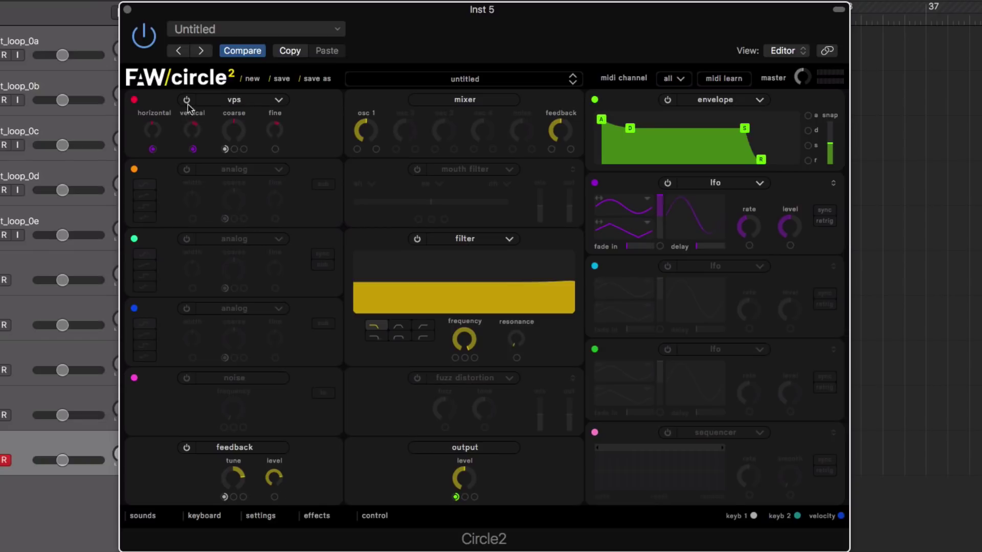
click(187, 447)
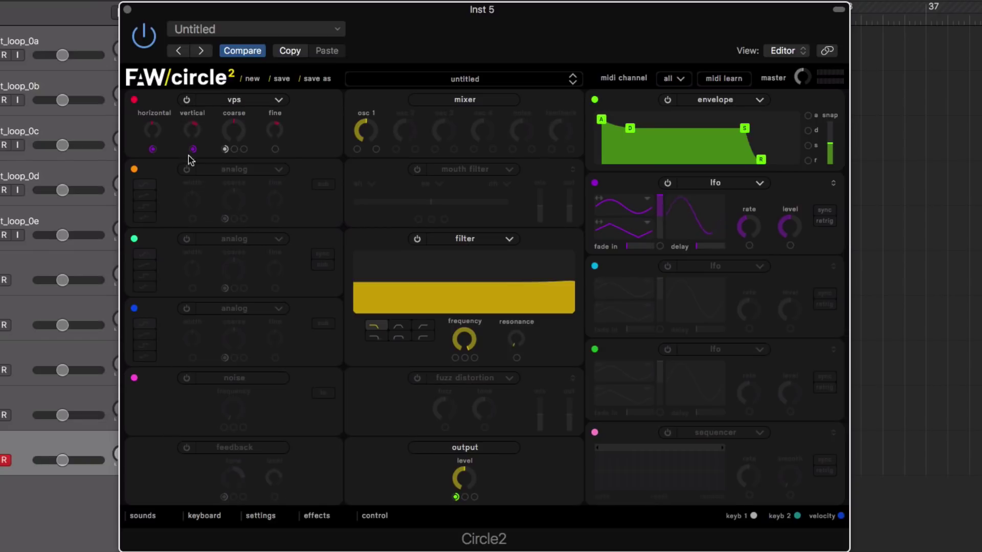
Change the first oscillator to an analog oscillator with a square wave, adjust its pulse width and enable its sub option.
click(255, 100)
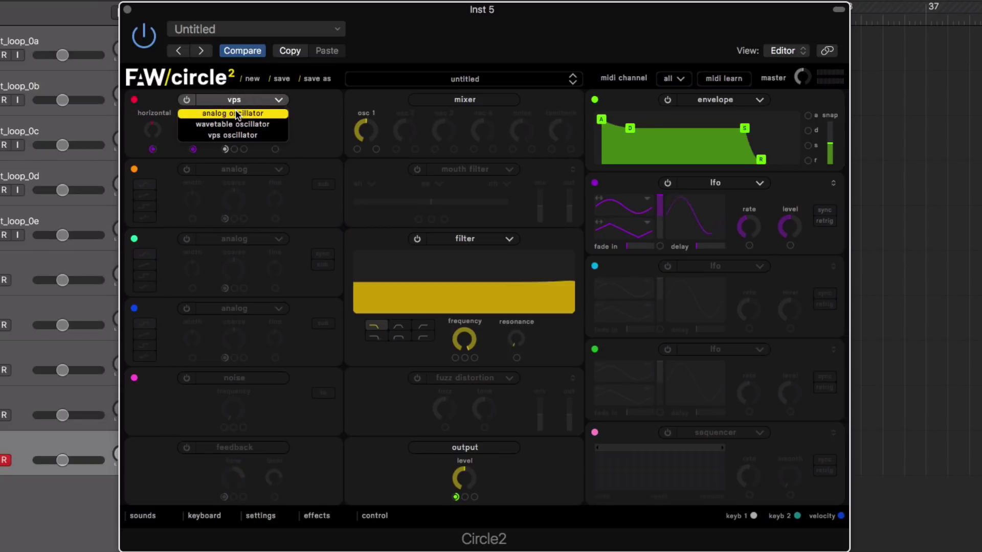
click(236, 113)
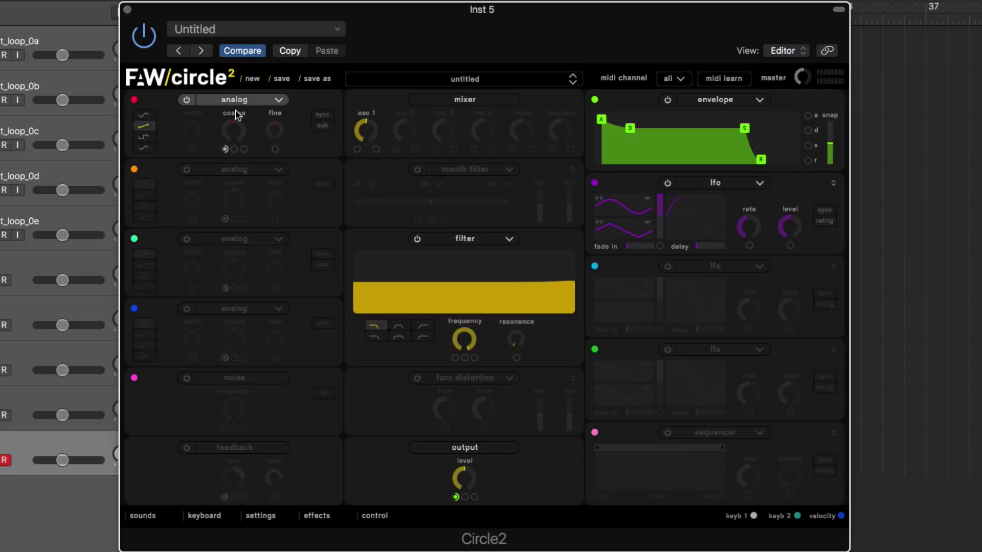
click(145, 149)
click(144, 136)
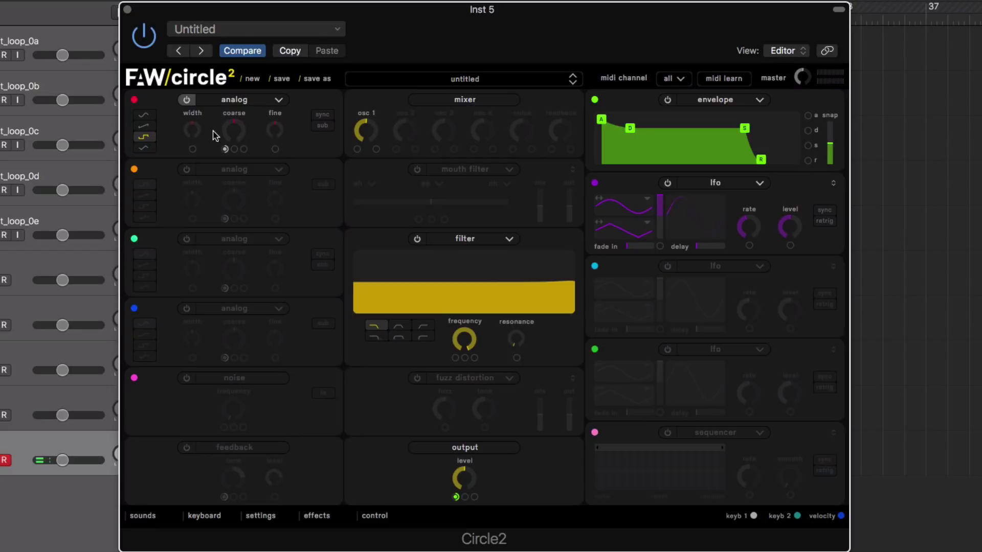
drag(188, 132, 192, 98)
click(324, 128)
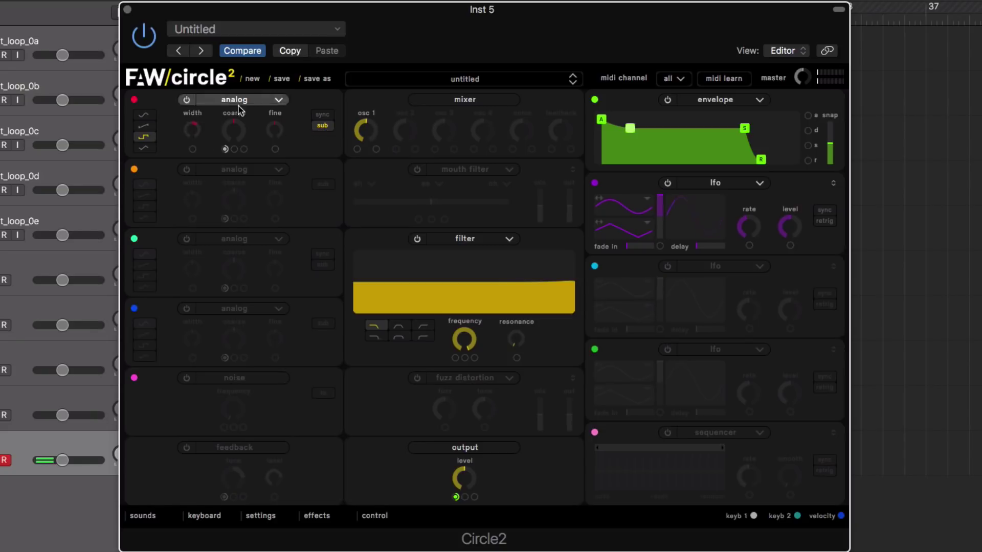
Enable the second oscillator with a saw wave, assign oscillator 1 to its coarse tuning, and lower oscillator 1's coarse pitch.
click(188, 171)
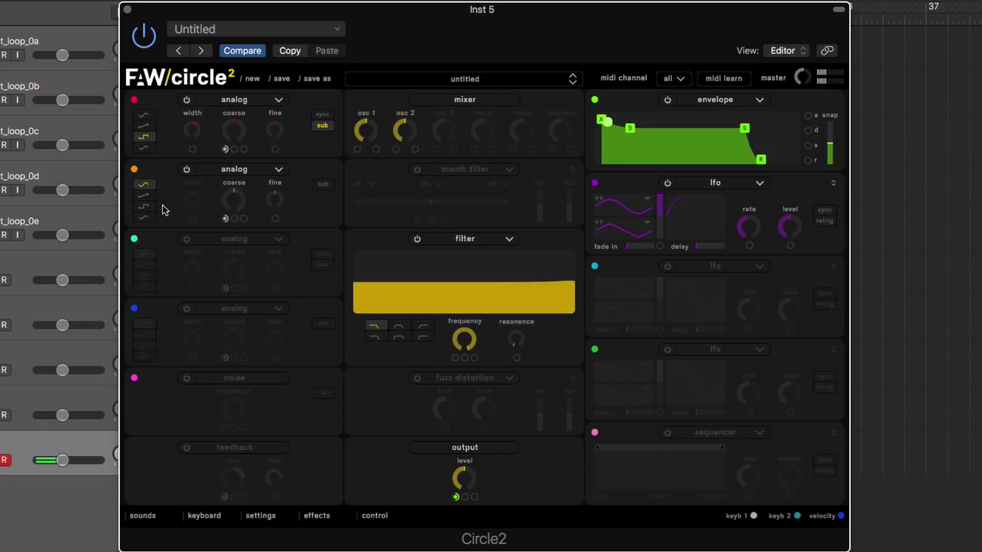
click(146, 199)
click(144, 196)
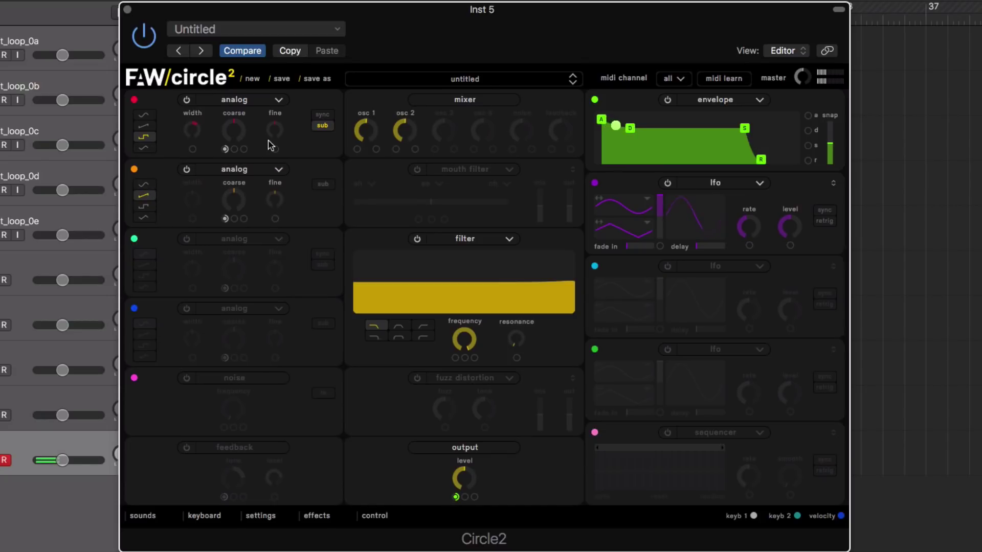
drag(136, 104, 237, 224)
drag(234, 127, 241, 156)
Enable the feedback module, try and reset its tuning, and assign oscillator 1 as a modulator of the feedback tune.
click(186, 448)
mouse_move(230, 477)
mouse_down()
mouse_move(235, 498)
mouse_move(227, 485)
mouse_up()
double_click(234, 480)
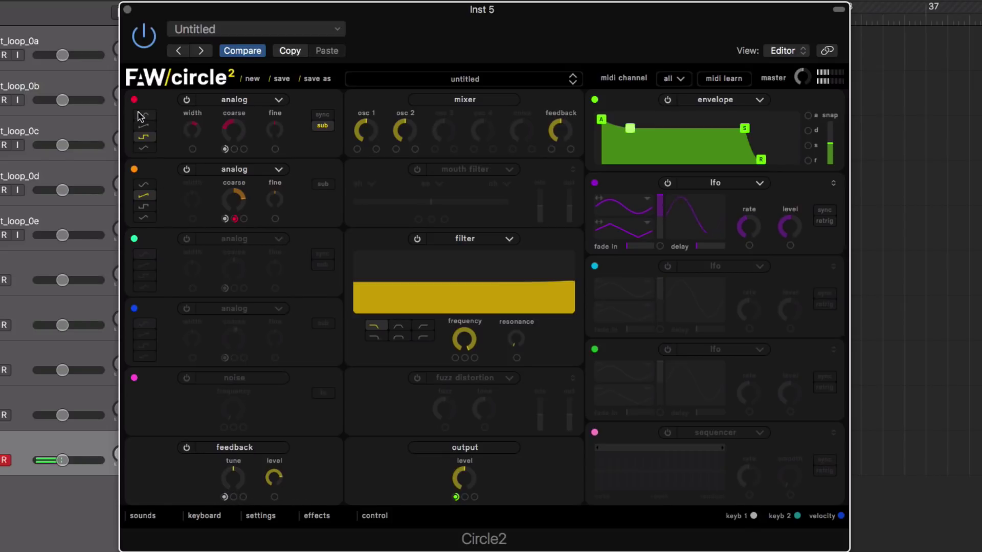
drag(134, 101, 204, 393)
drag(234, 501, 232, 500)
drag(135, 104, 233, 501)
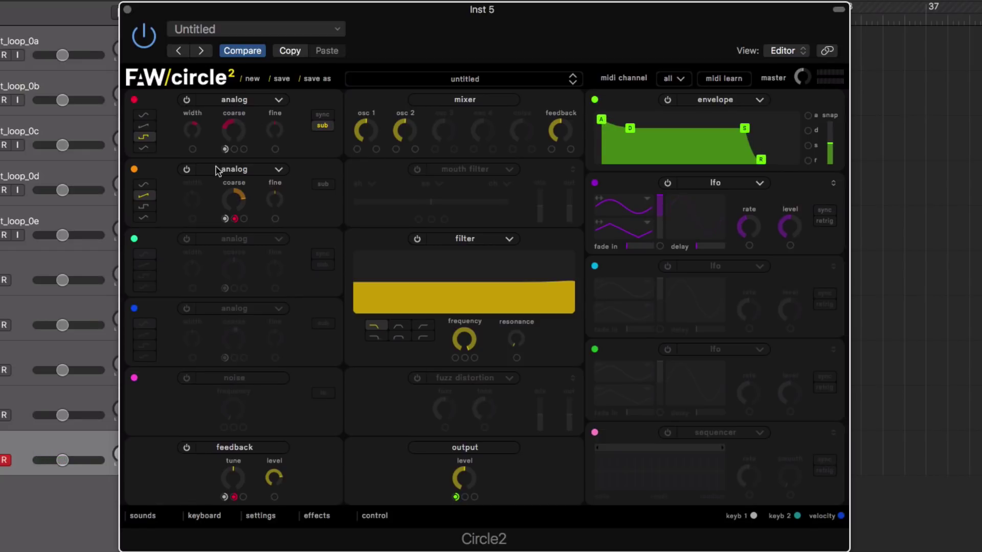
Change the second oscillator to wavetable, switch off feedback, and choose bishkek as its first waveform.
click(243, 169)
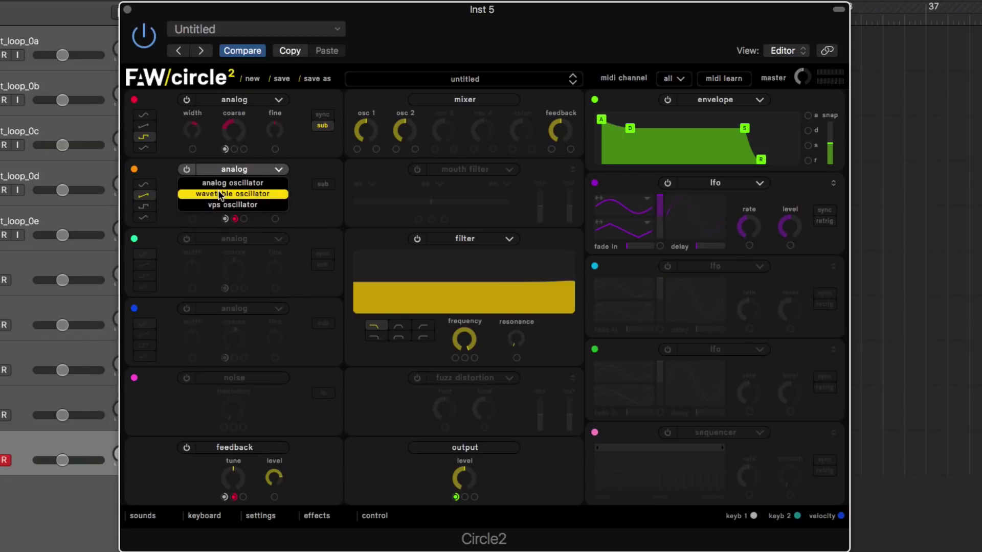
click(221, 194)
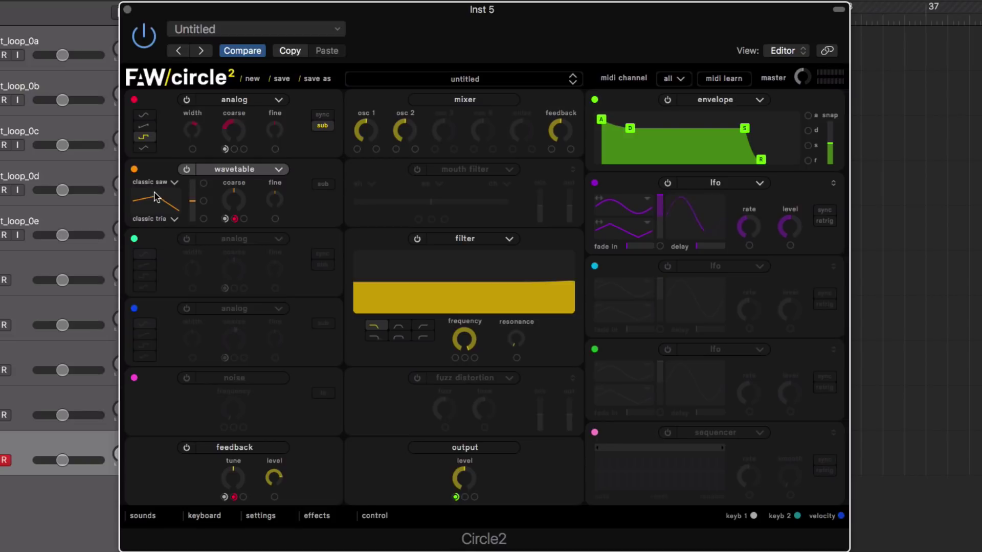
click(185, 449)
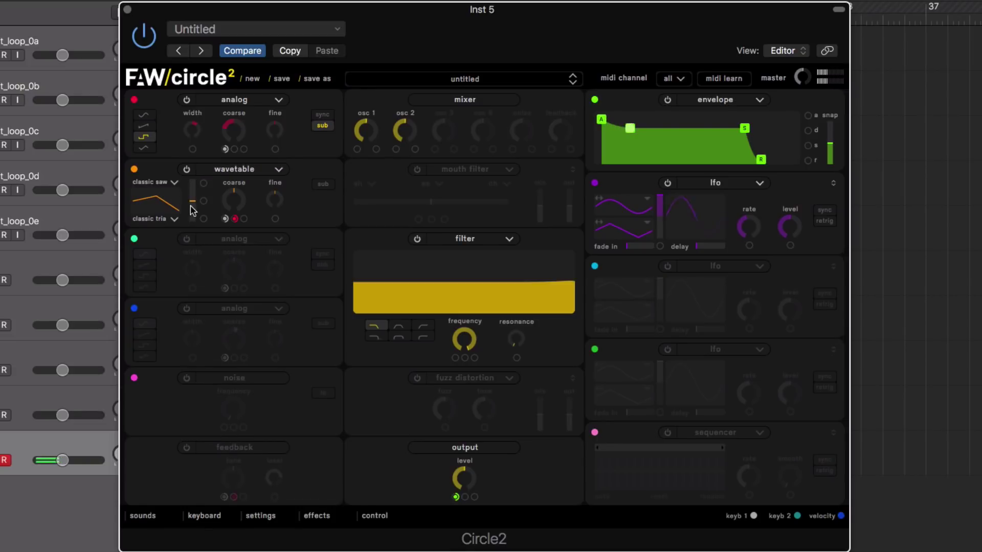
click(153, 186)
click(264, 251)
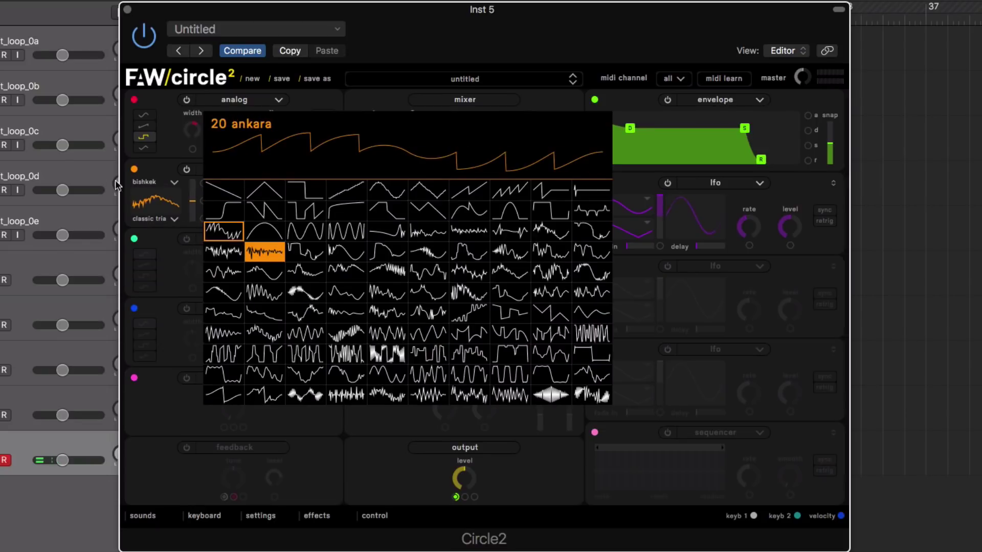
Choose hamilton as the second waveform, switch off oscillator 1, and shift the wavetable morph toward hamilton.
click(151, 219)
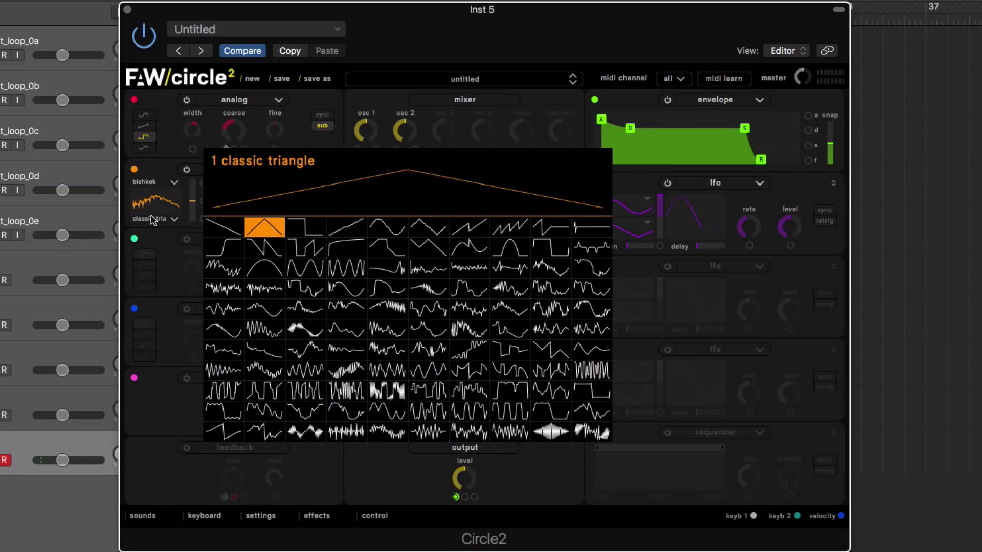
click(427, 329)
click(415, 33)
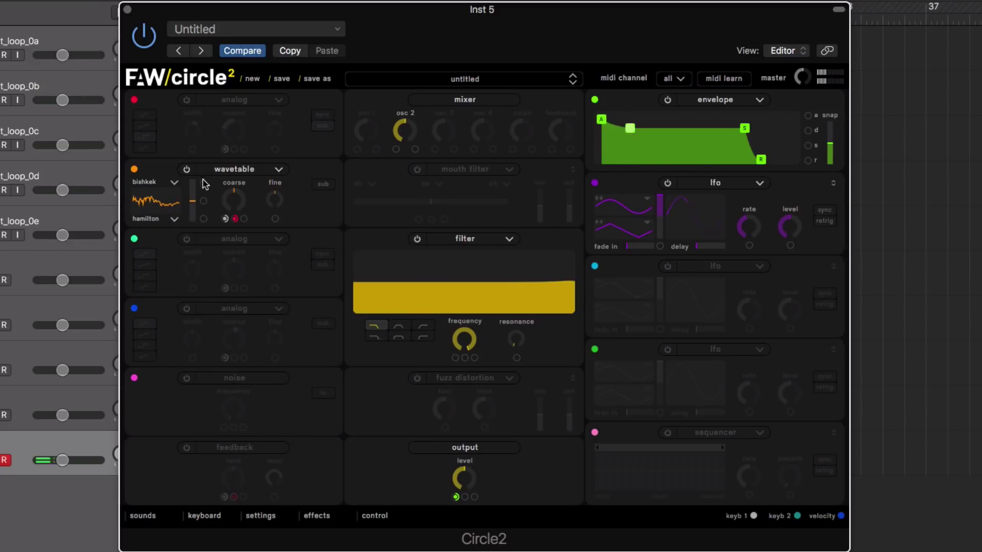
mouse_move(193, 200)
mouse_down()
mouse_move(192, 187)
mouse_move(194, 223)
mouse_move(194, 191)
mouse_move(197, 205)
mouse_up()
mouse_move(193, 206)
mouse_down()
mouse_move(197, 190)
mouse_move(195, 211)
mouse_up()
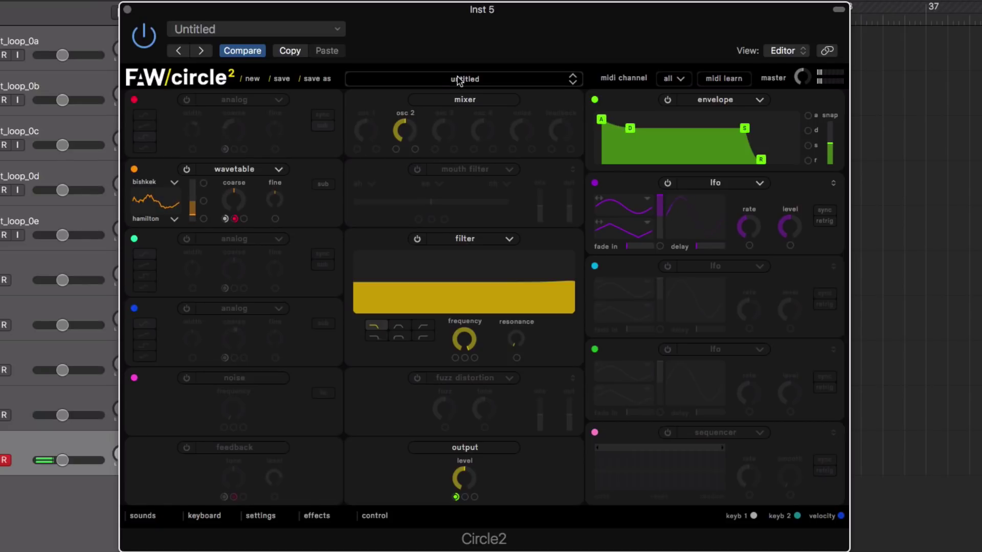
Audition the 14 - Magno Pulse and 5 - Arp Morph showcase presets from the 2010 style list.
click(459, 80)
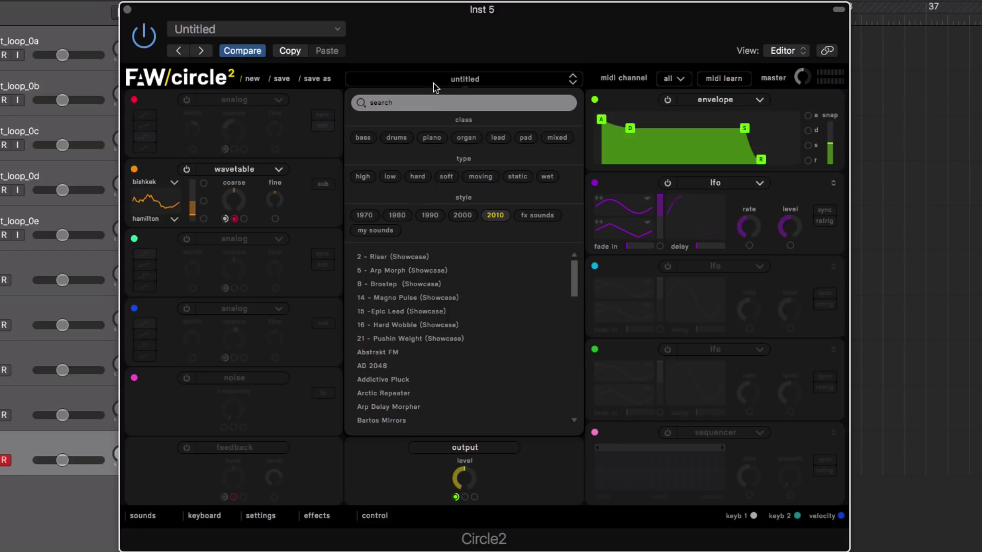
click(435, 79)
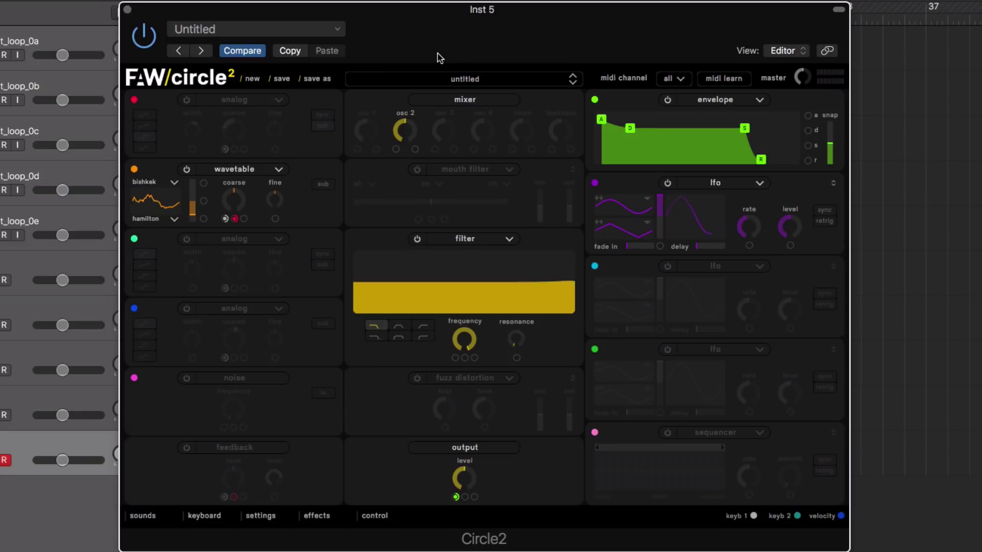
click(457, 79)
click(407, 298)
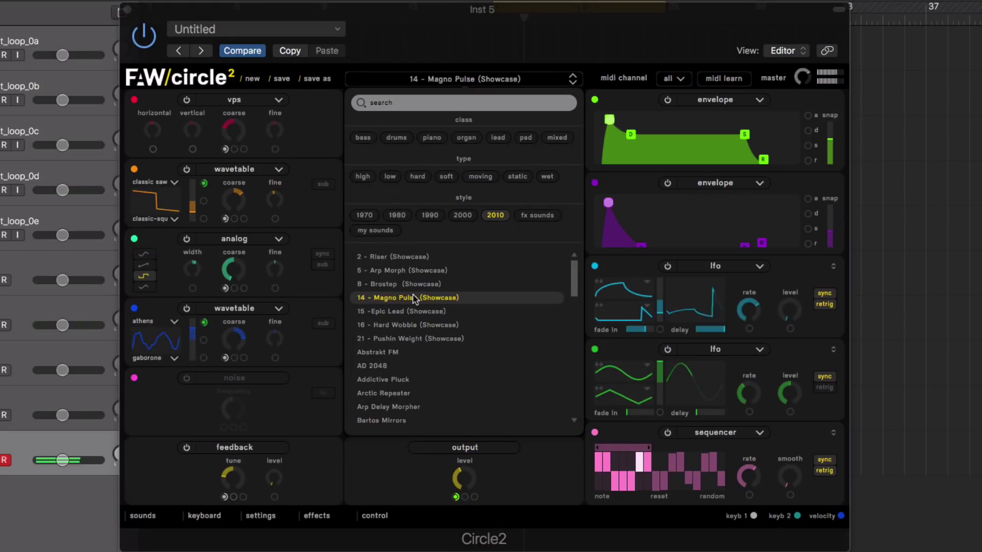
click(406, 271)
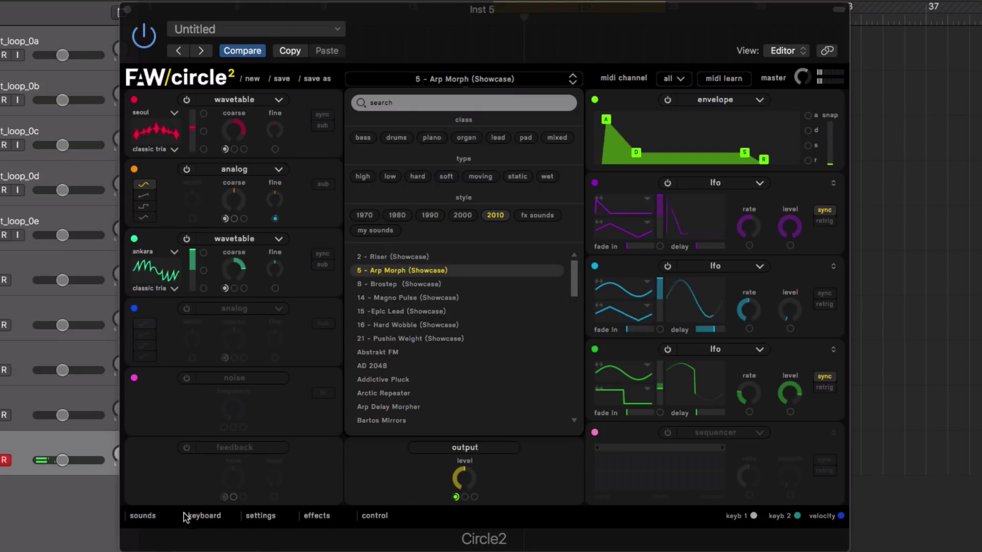
Clear the 2010 style filter in the sounds browser, audition 1 - Chordette, and load the 6 - Basstry preset.
click(149, 517)
click(461, 458)
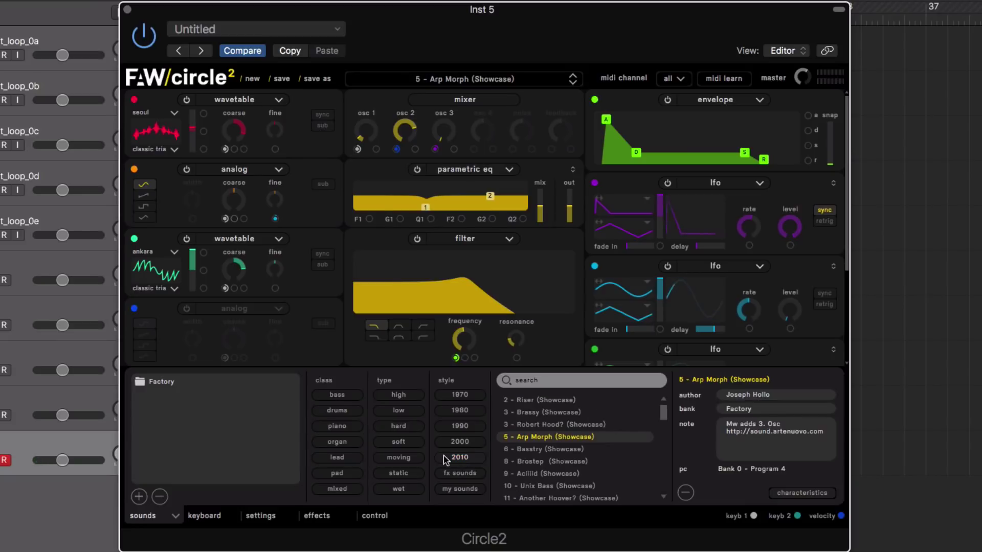
click(423, 82)
click(406, 258)
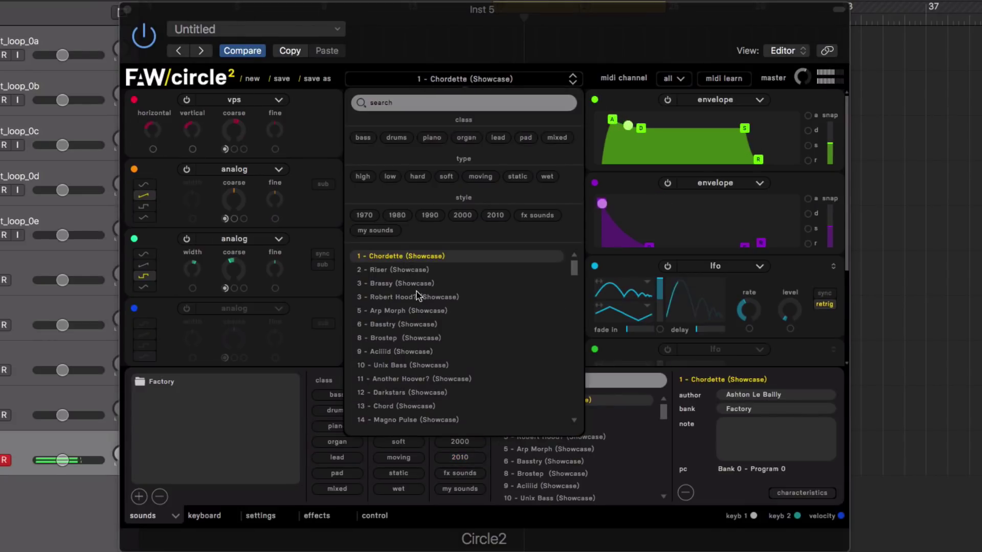
click(417, 324)
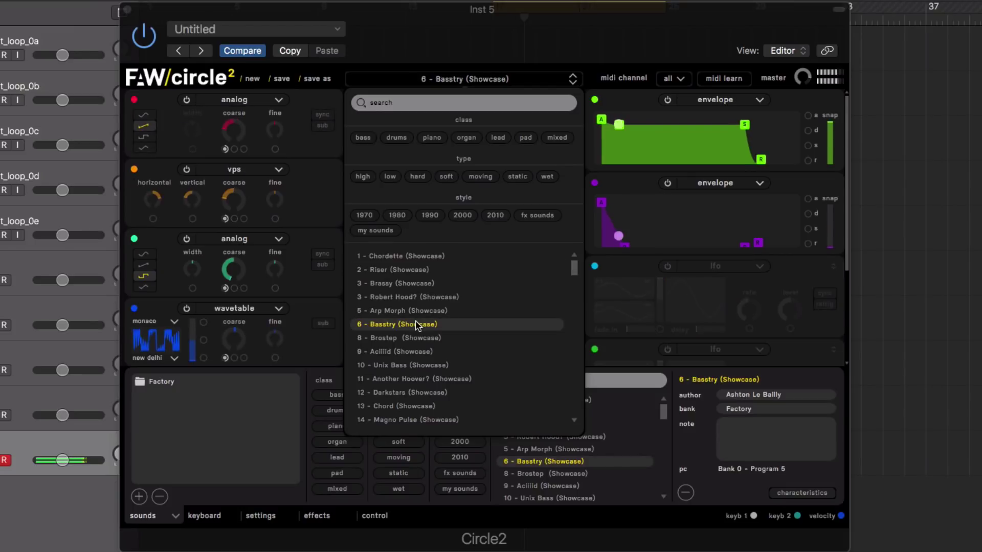
click(505, 55)
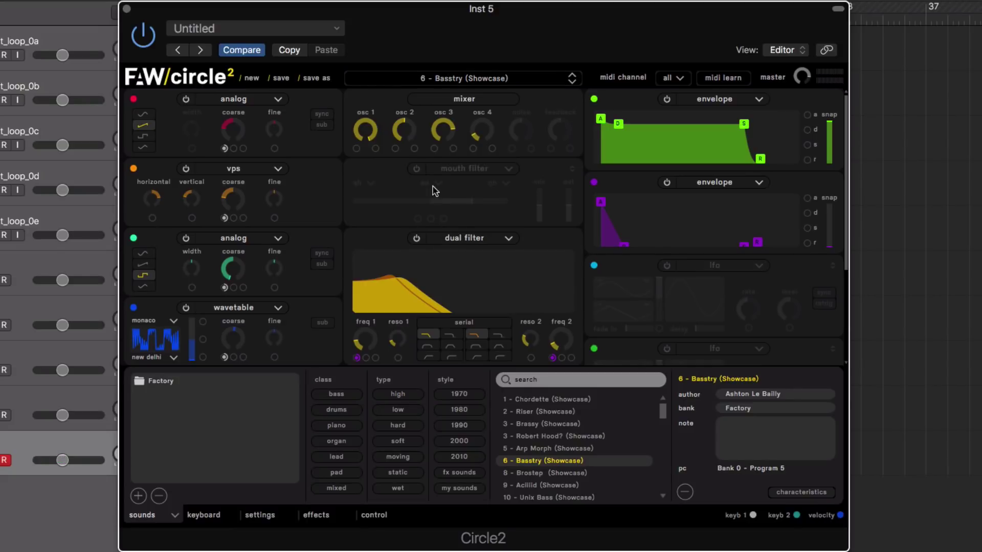
Close the sounds browser, raise both dual filter frequencies slightly and set the second filter's resonance to 1.638.
scroll(423, 174, down, 1)
scroll(422, 174, down, 1)
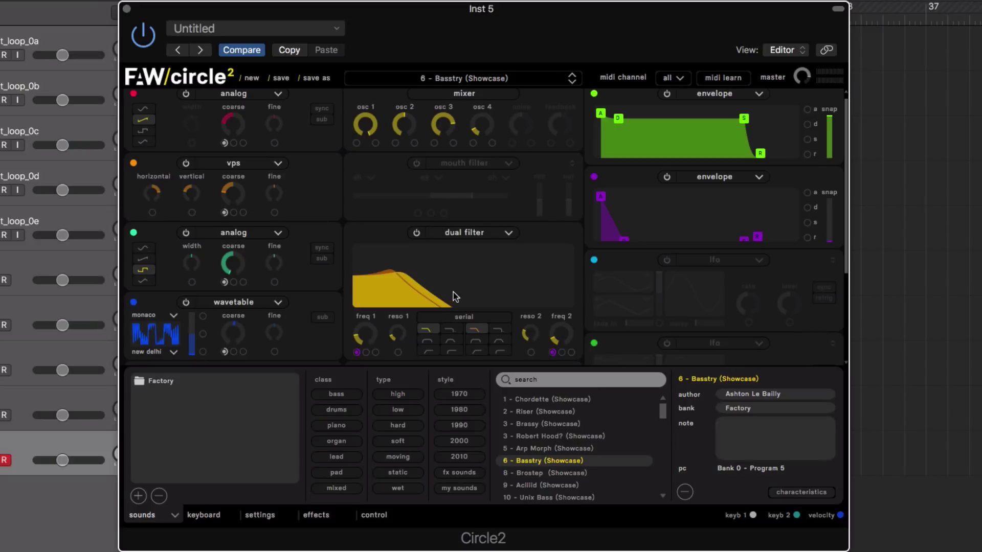
click(146, 517)
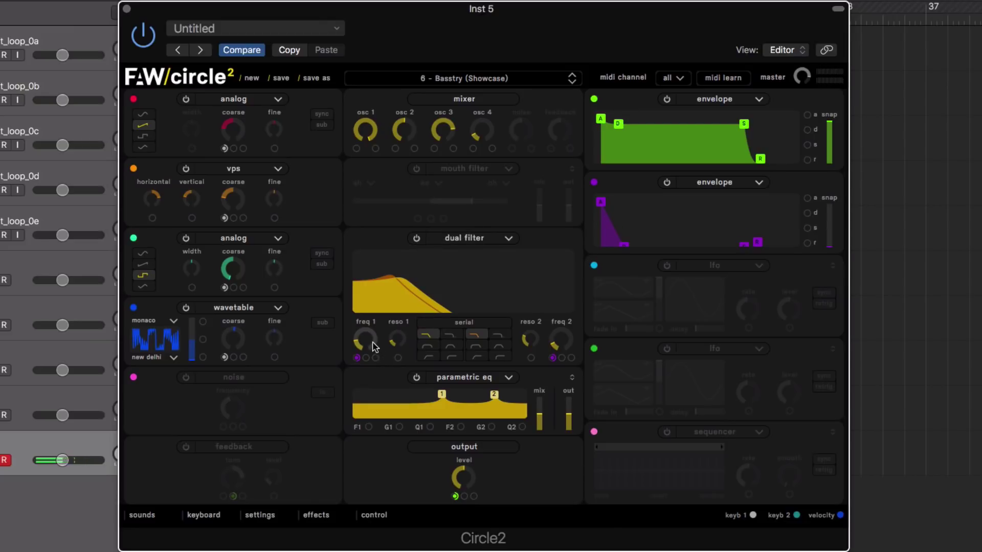
mouse_move(374, 346)
mouse_down()
mouse_move(385, 281)
mouse_move(395, 333)
mouse_move(376, 340)
mouse_up()
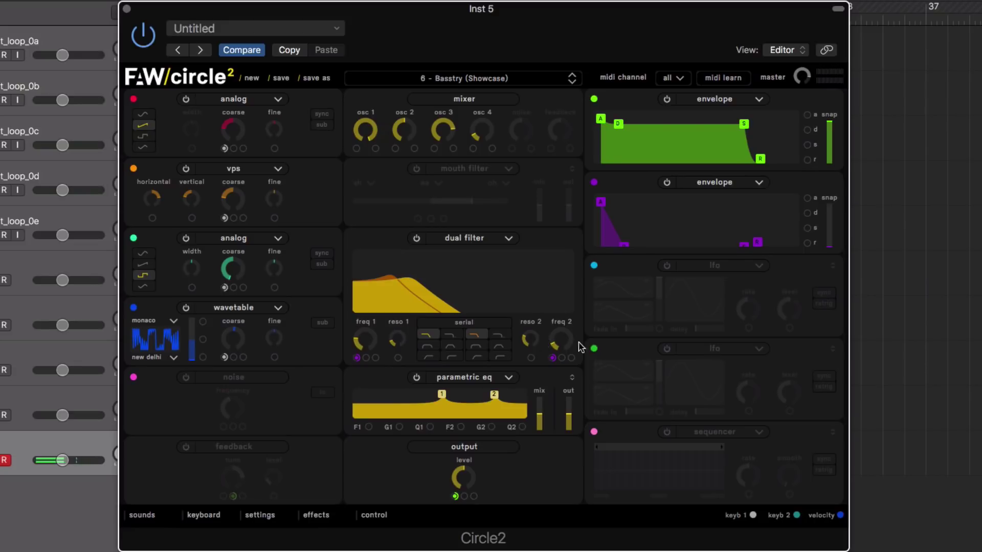
mouse_move(563, 344)
mouse_down()
mouse_move(566, 247)
mouse_move(558, 340)
mouse_up()
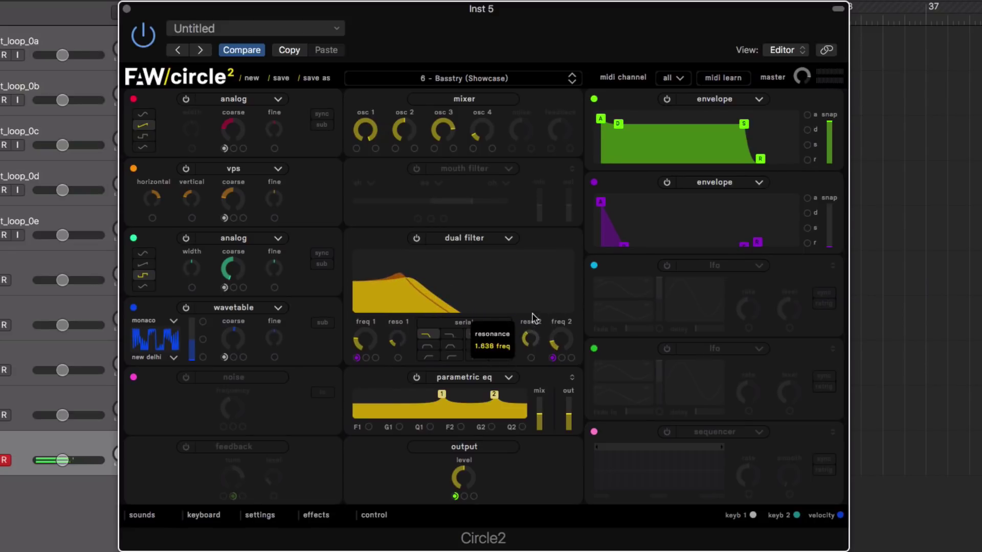
Switch the filter module to the single filter and back to the dual filter.
click(509, 239)
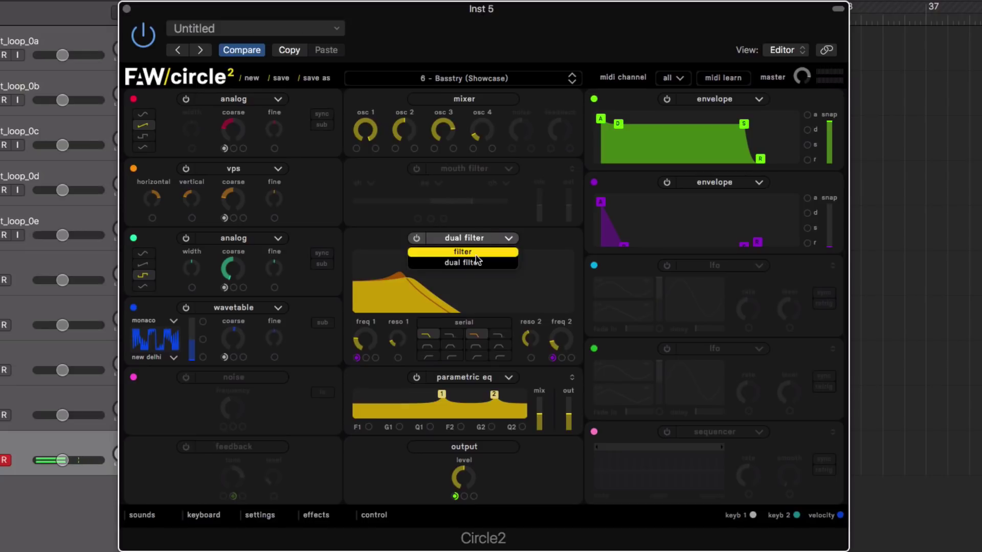
click(472, 255)
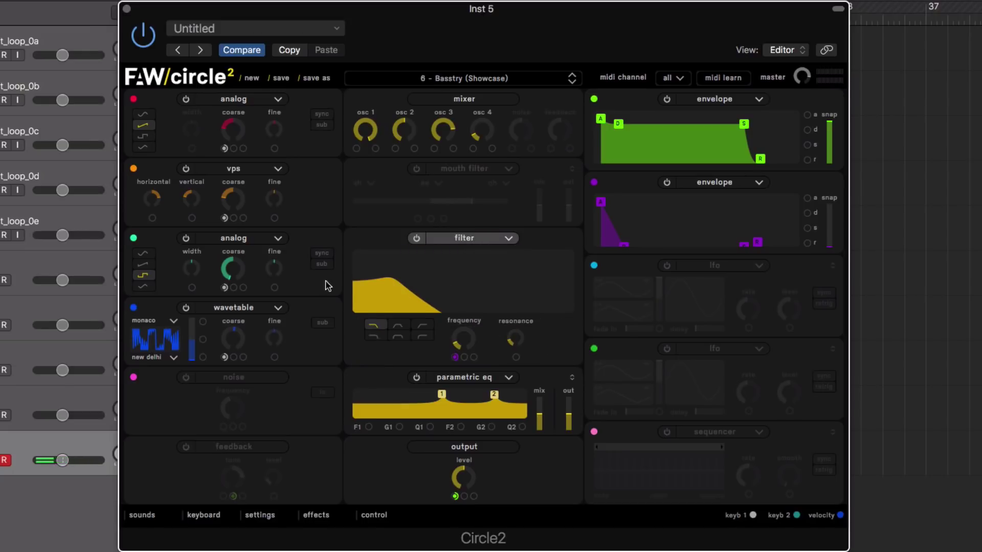
click(509, 239)
click(432, 266)
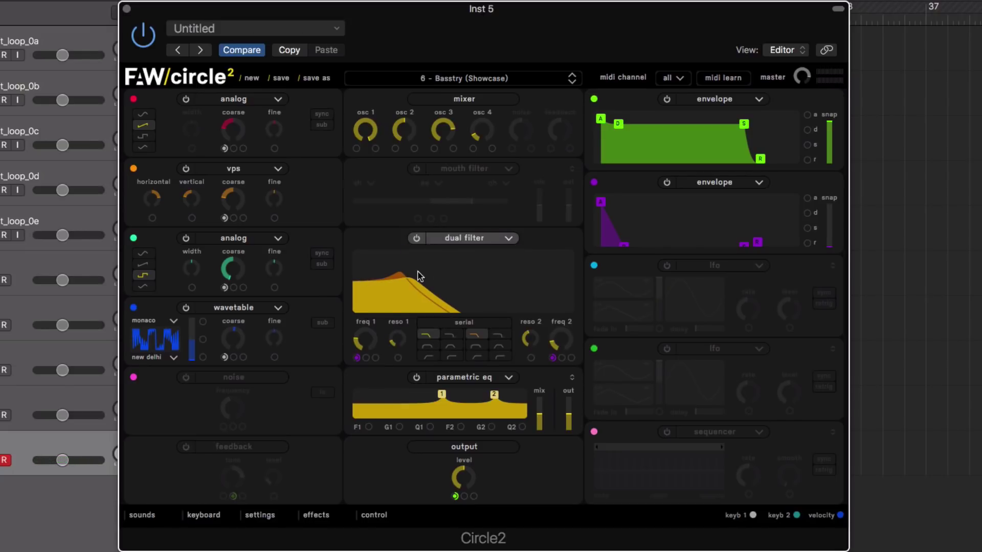
Enable the mouth filter, raise its mix to maximum, shift its vowel position slightly toward ee, and increase its output level.
click(417, 170)
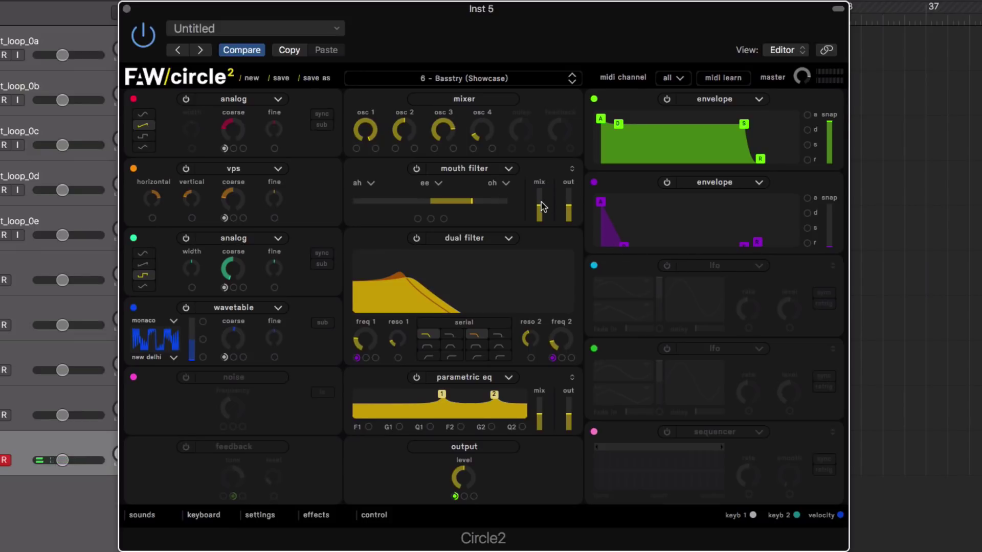
drag(541, 206, 544, 158)
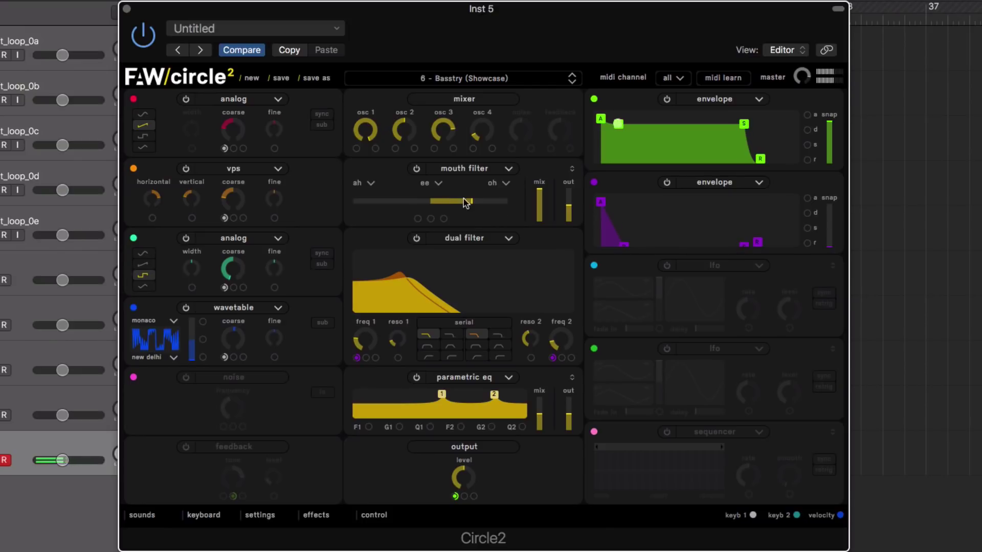
mouse_move(466, 202)
mouse_down()
mouse_move(395, 203)
mouse_move(461, 202)
mouse_up()
drag(567, 204, 571, 201)
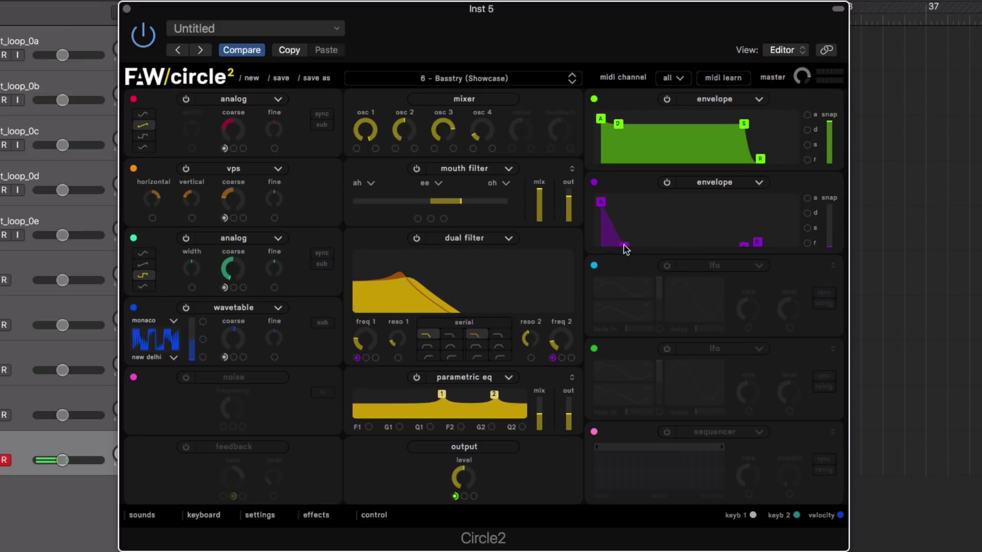
Lengthen the purple envelope's decay slightly, and set the mouth filter's first vowel to eu and its third to uh.
mouse_move(625, 247)
mouse_down()
mouse_move(653, 251)
mouse_move(632, 252)
mouse_up()
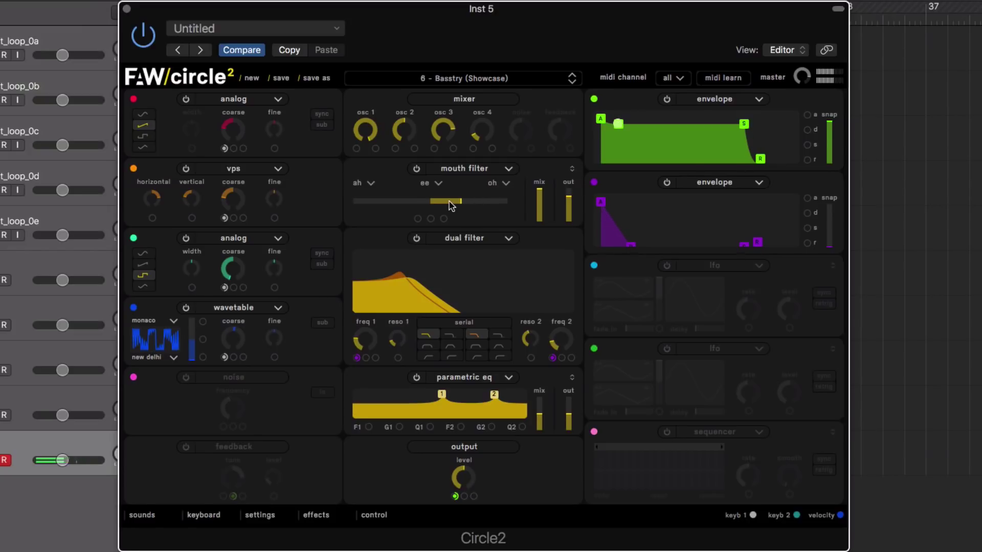
click(371, 184)
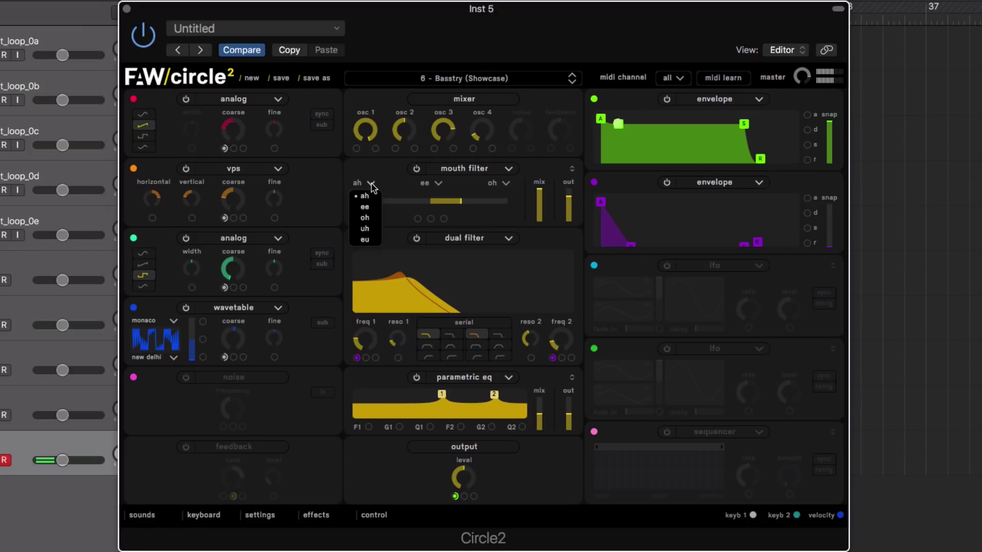
click(406, 188)
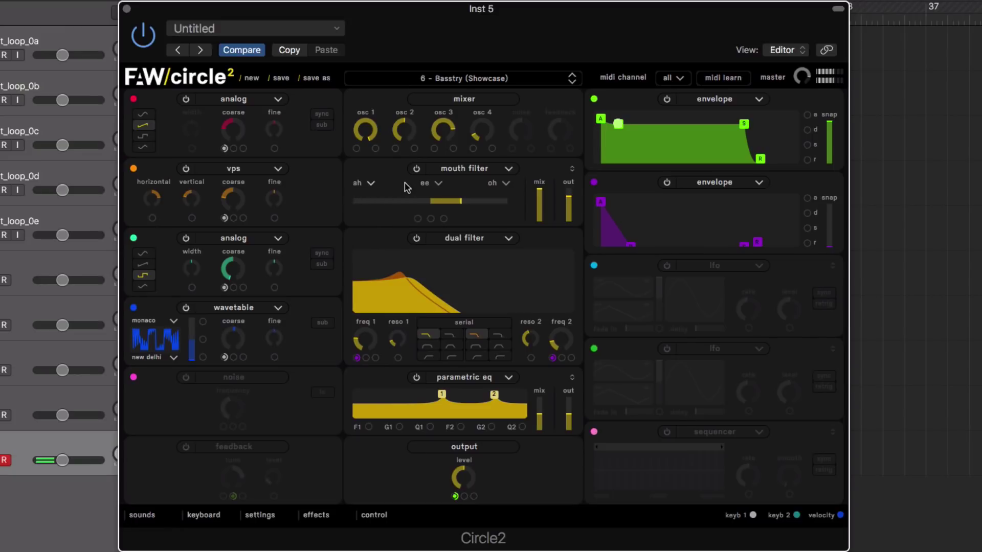
click(367, 187)
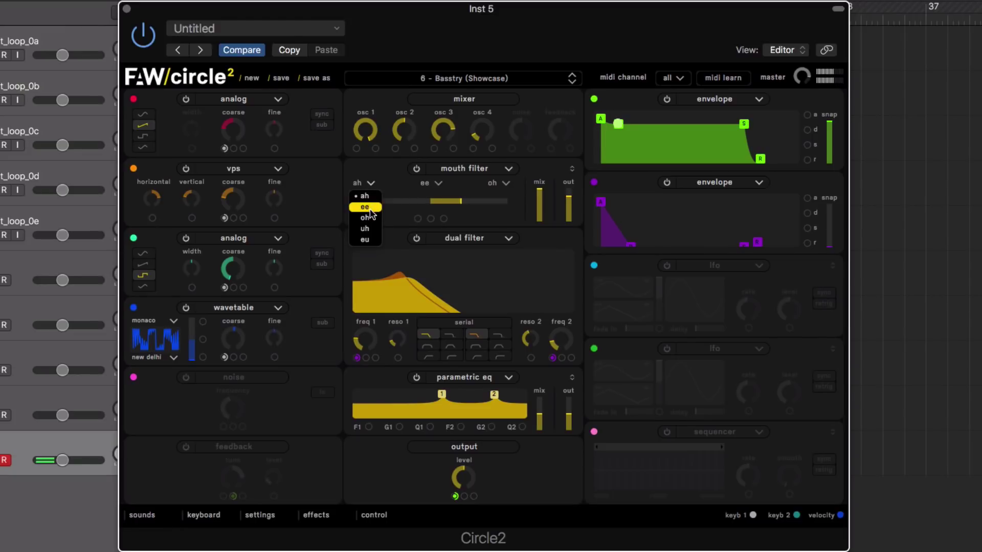
click(372, 241)
mouse_move(430, 201)
mouse_down()
mouse_move(360, 207)
mouse_move(491, 208)
mouse_move(390, 203)
mouse_move(477, 204)
mouse_move(393, 204)
mouse_move(434, 204)
mouse_up()
click(504, 183)
click(500, 229)
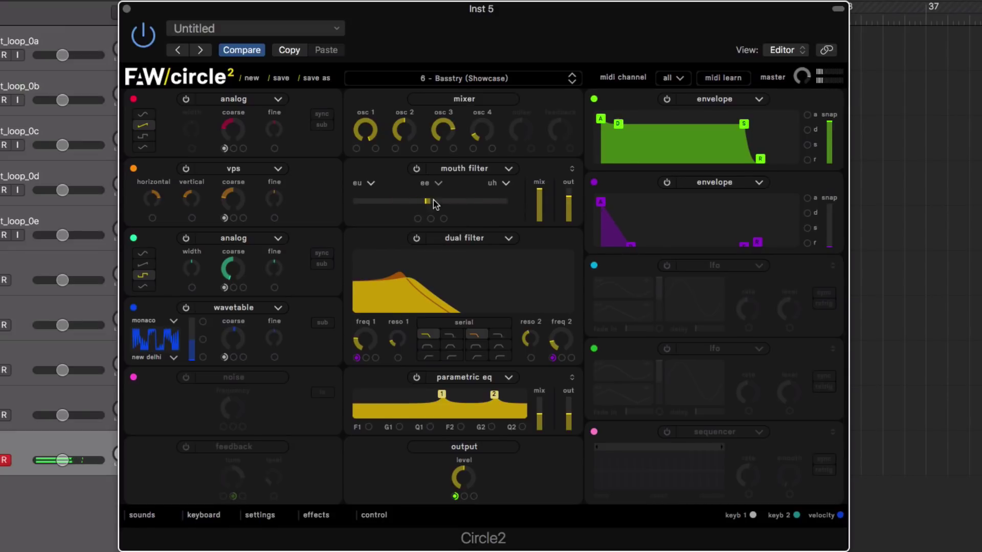
Modulate the mouth filter's vowel position with the purple envelope and shift the position toward uh.
drag(594, 183, 418, 222)
drag(429, 201, 484, 204)
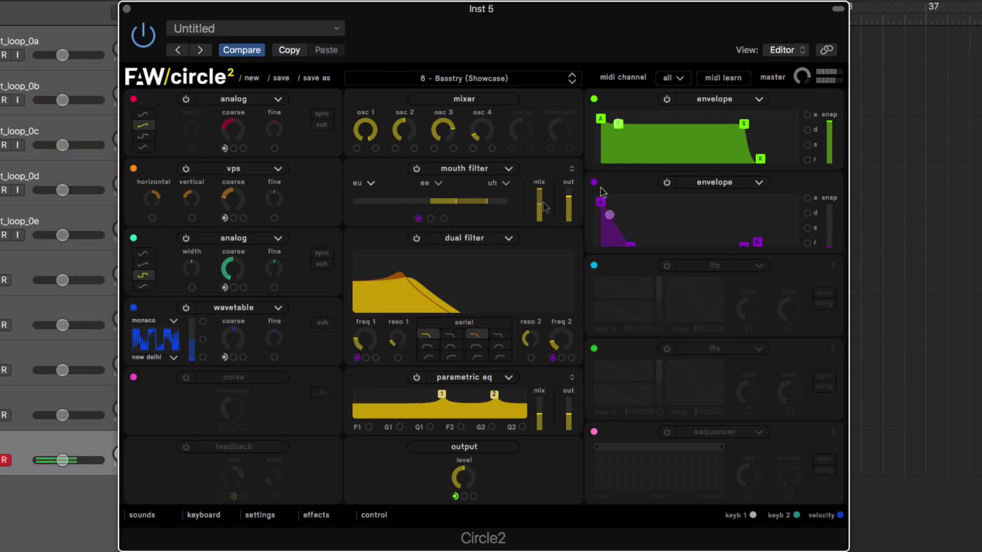
Load the factory preset 10 - Unix Bass (Showcase) and close the preset browser.
click(444, 82)
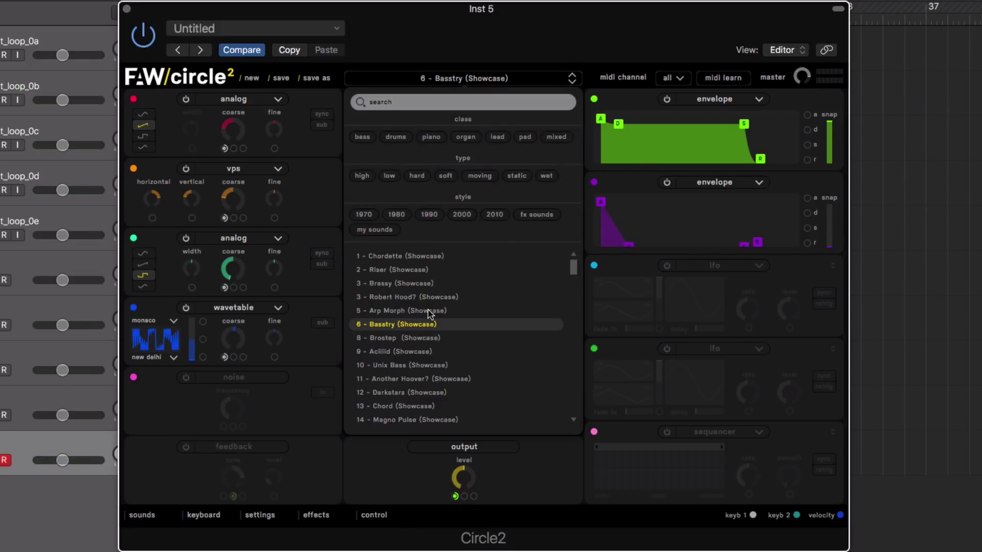
scroll(429, 322, down, 5)
scroll(429, 323, down, 2)
scroll(430, 322, up, 3)
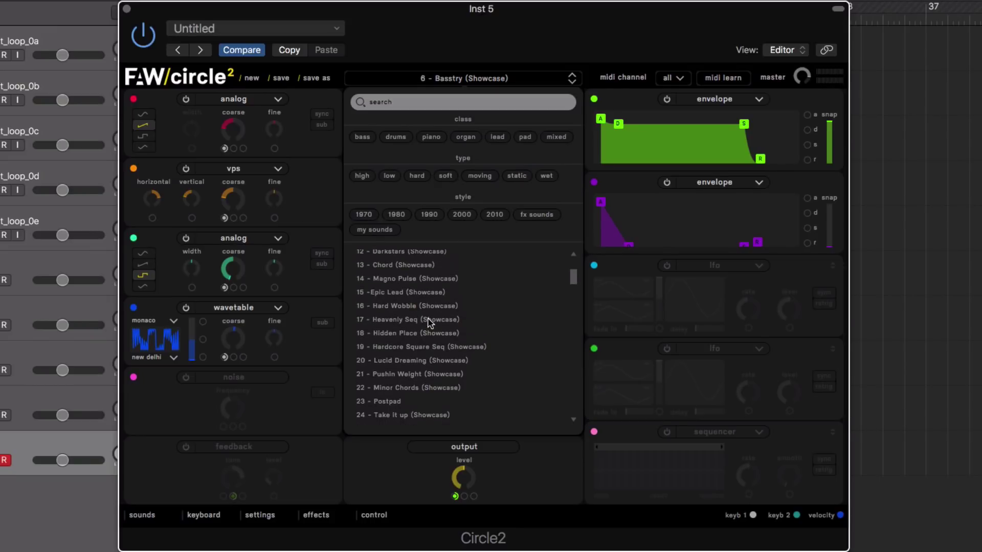
scroll(429, 322, up, 5)
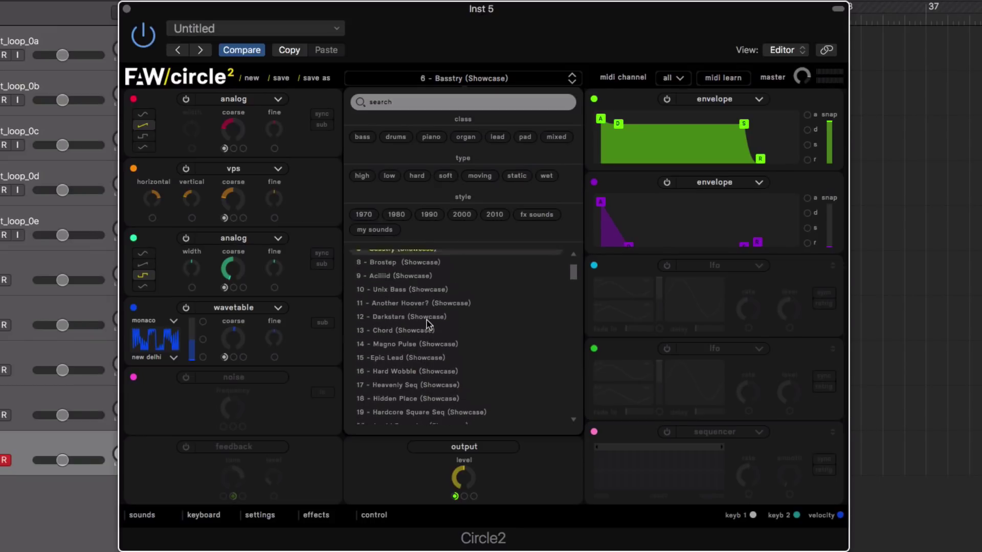
click(388, 357)
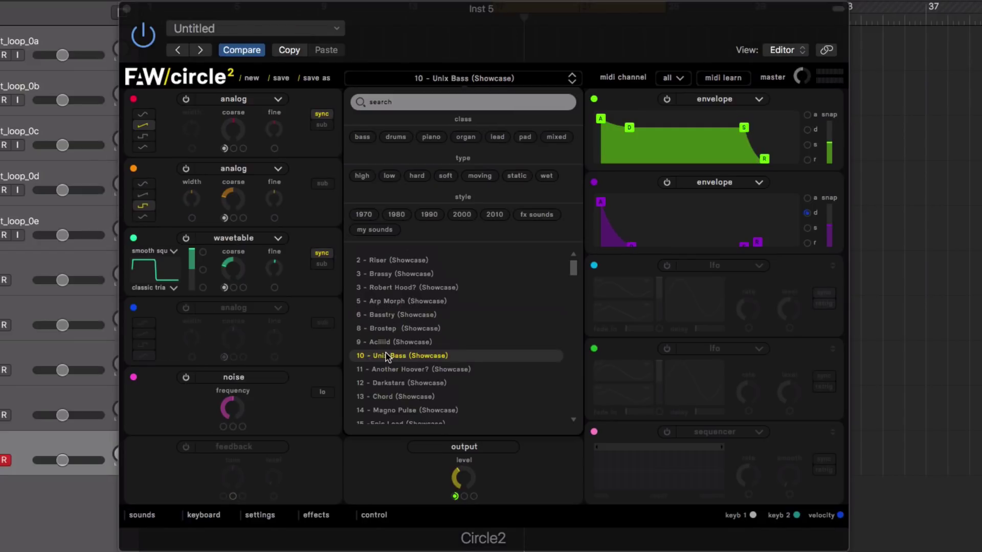
click(478, 77)
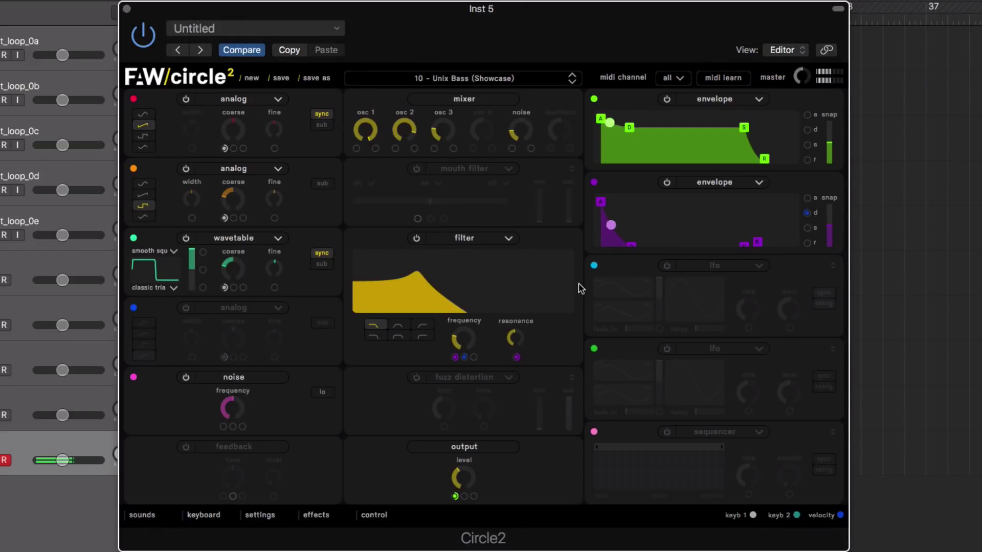
Enable both LFO modules and the sequencer module among the modulators.
mouse_move(510, 350)
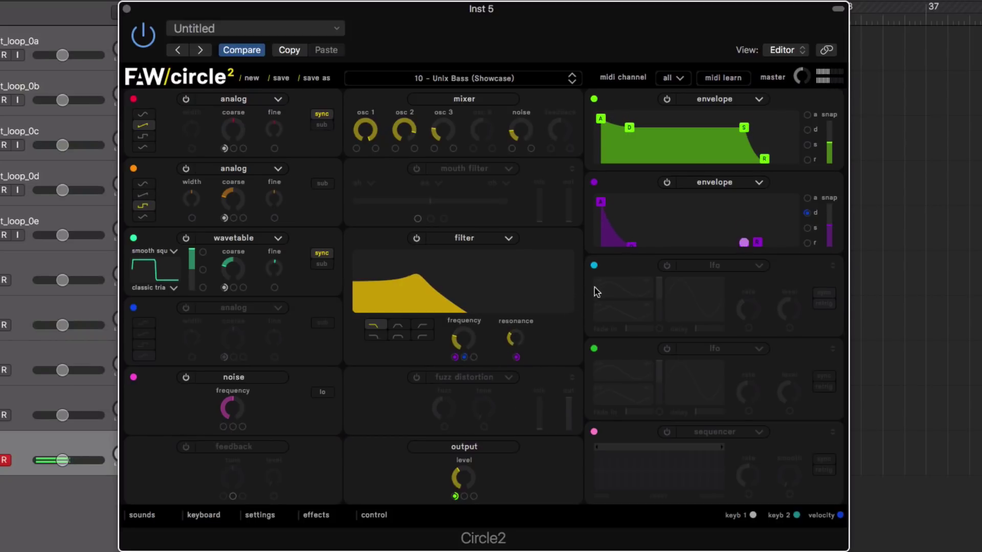
click(710, 184)
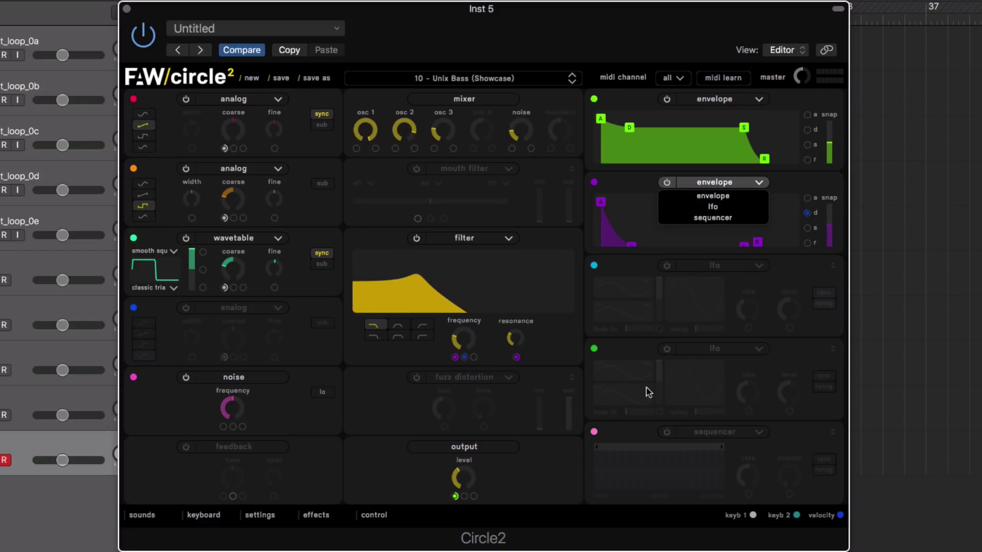
click(727, 268)
click(666, 263)
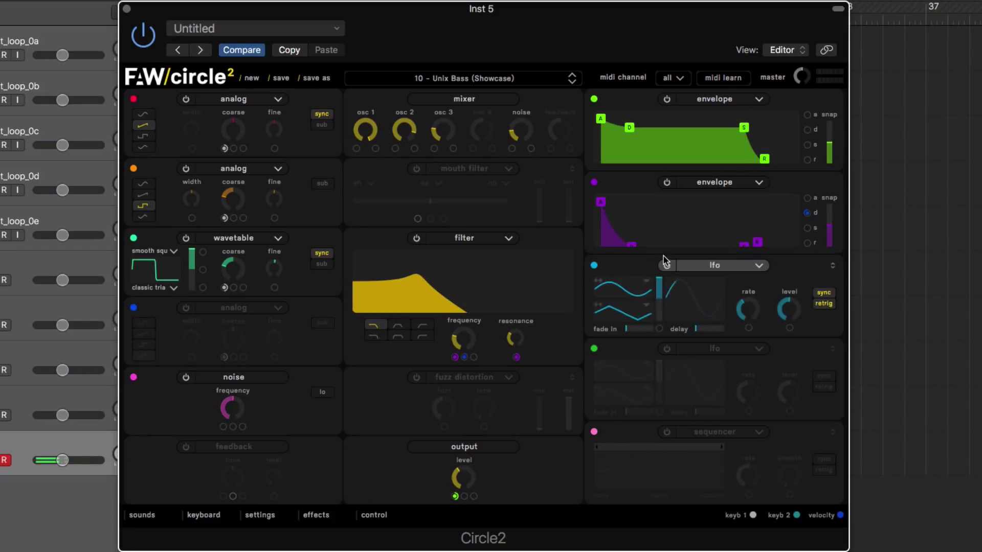
click(667, 348)
click(667, 432)
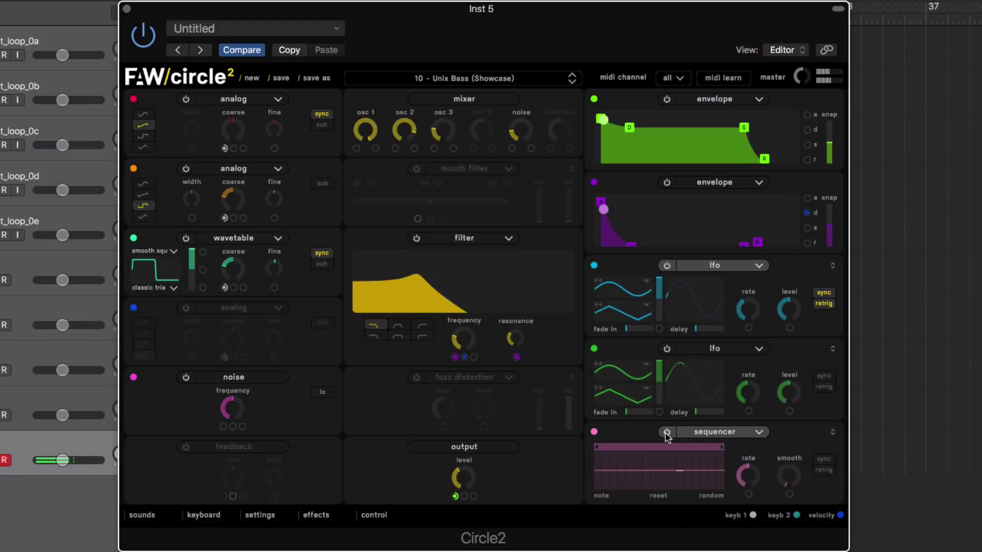
Change the cyan modulator from an LFO to a sequencer.
click(711, 183)
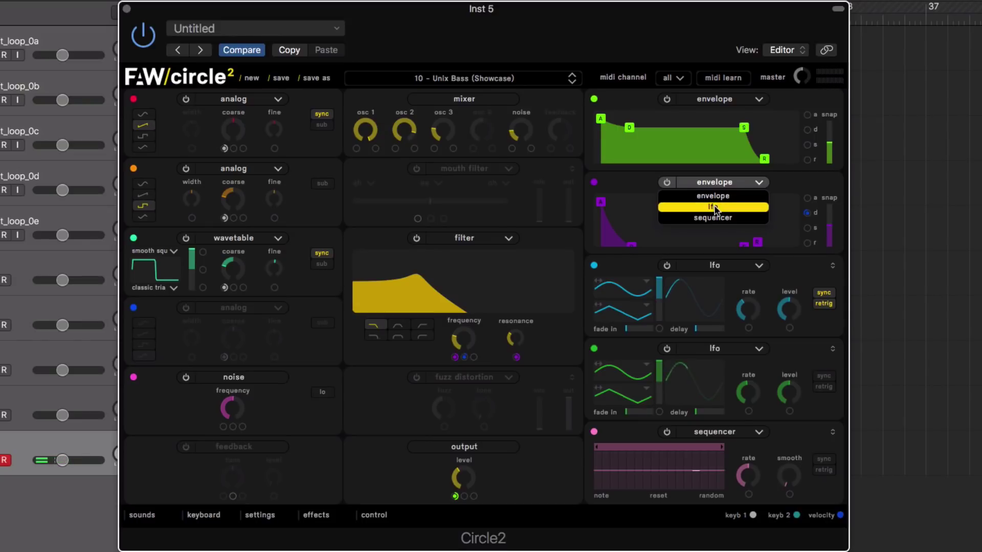
click(699, 266)
click(698, 267)
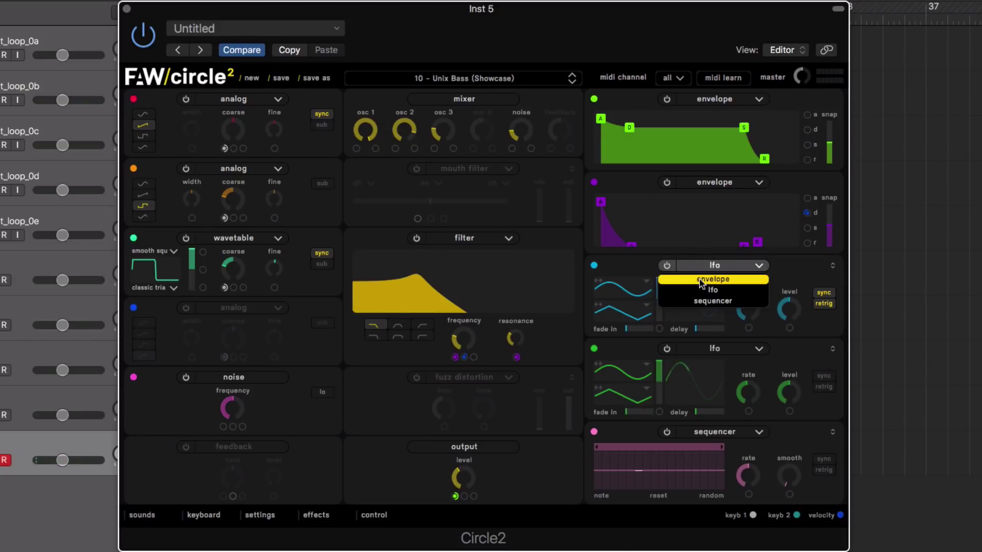
click(705, 302)
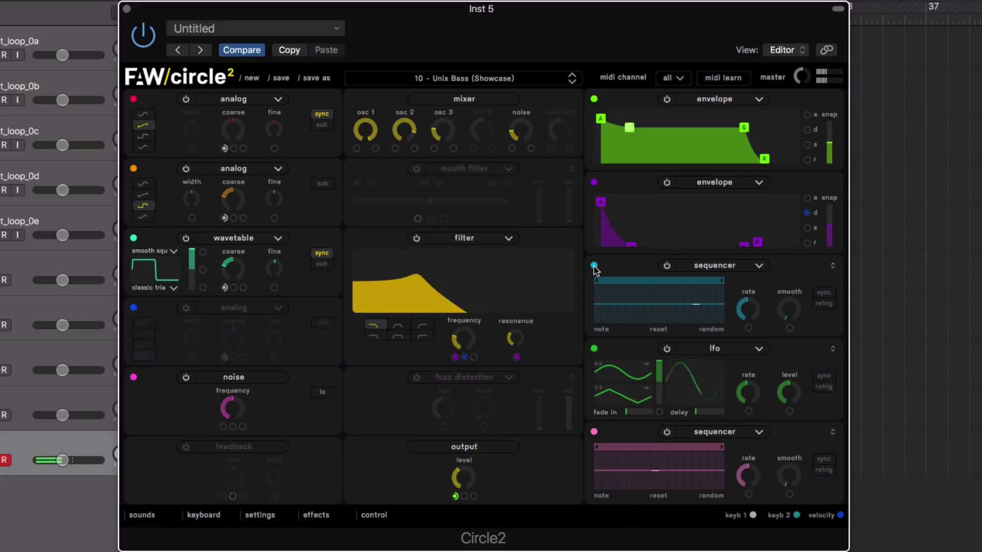
Enable sync and retrig on the cyan sequencer, raise its rate, and draw a step pattern of varying positive levels.
click(823, 304)
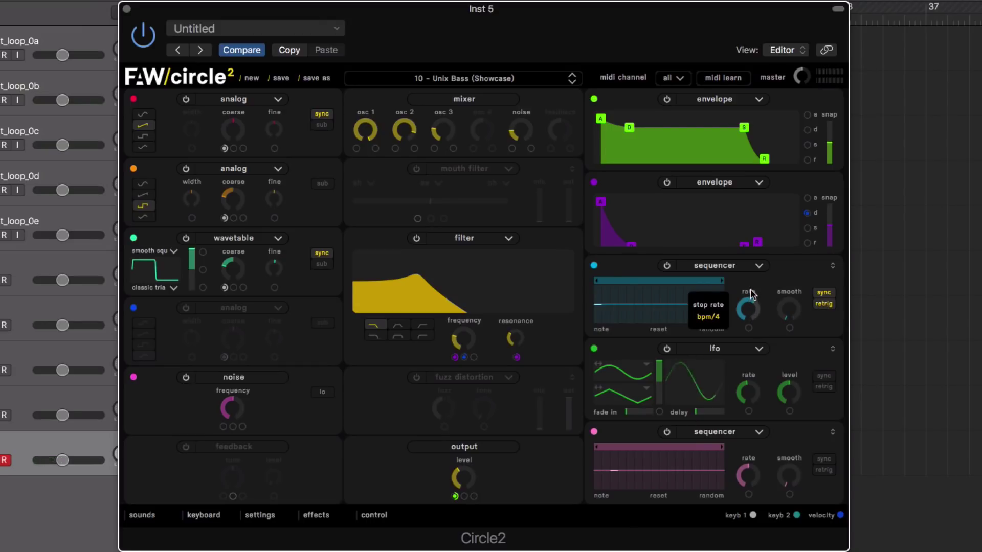
drag(663, 296, 603, 300)
mouse_move(682, 301)
mouse_down()
mouse_move(718, 297)
mouse_move(711, 299)
mouse_up()
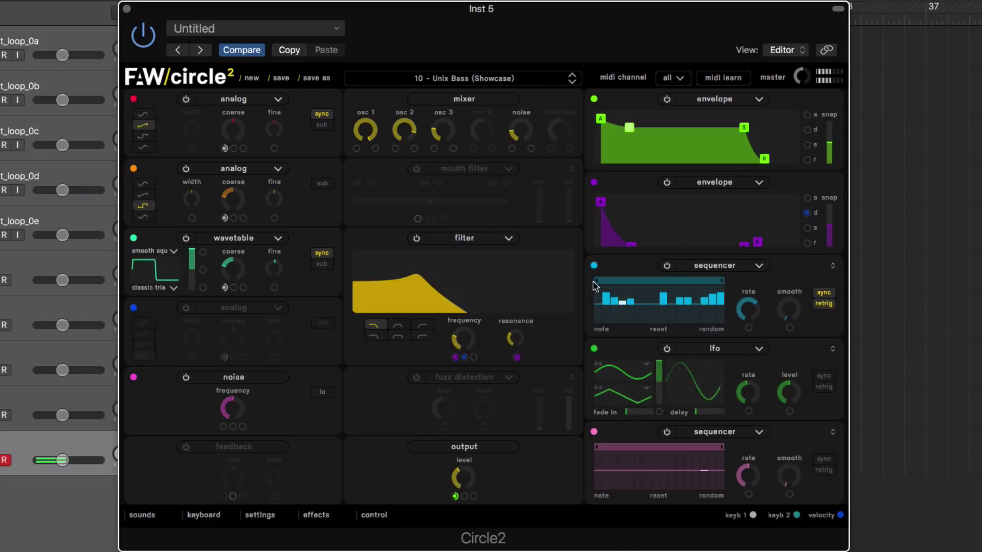
click(646, 301)
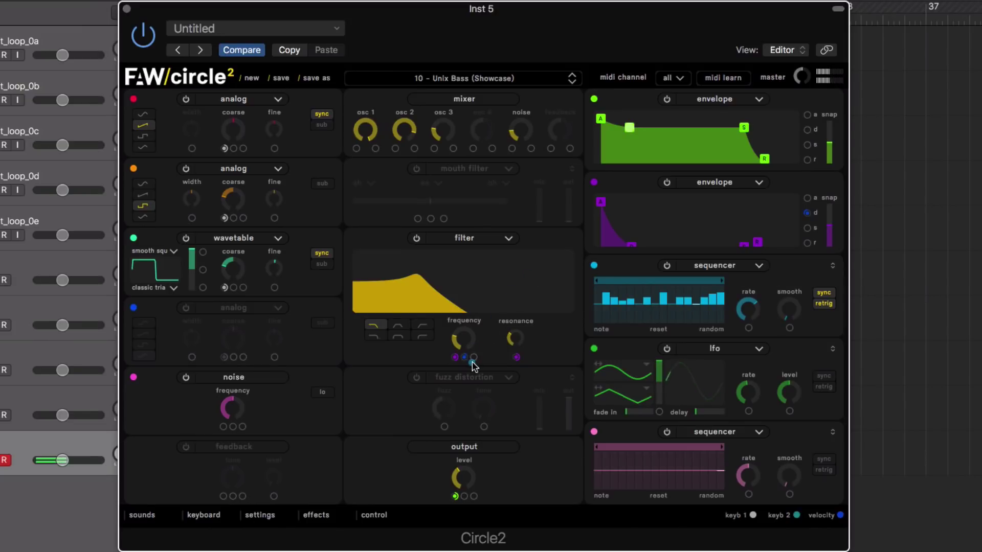
Modulate the filter frequency with the cyan sequencer, set the frequency to 66.857 hz, and raise the sequencer's sixth step.
drag(475, 359, 517, 357)
drag(474, 360, 474, 358)
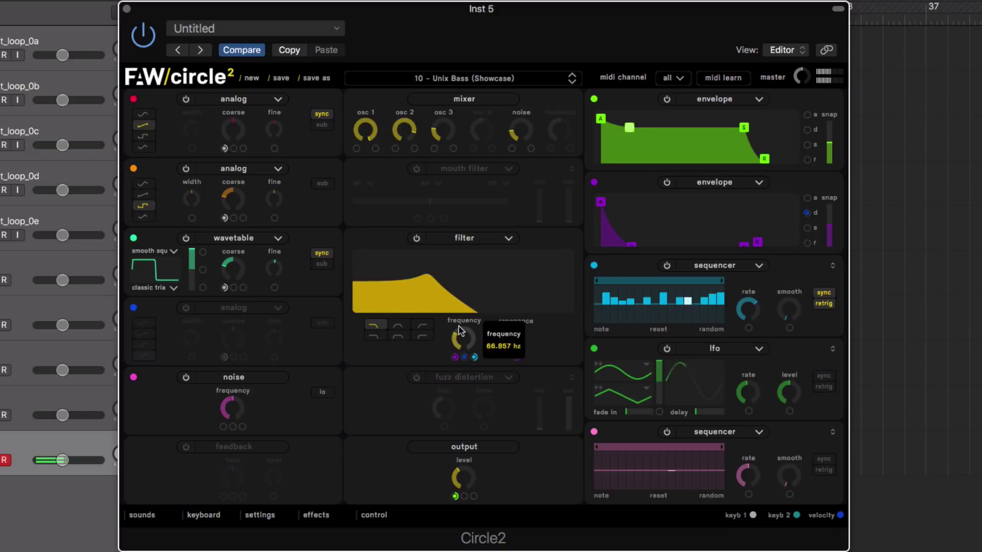
click(639, 299)
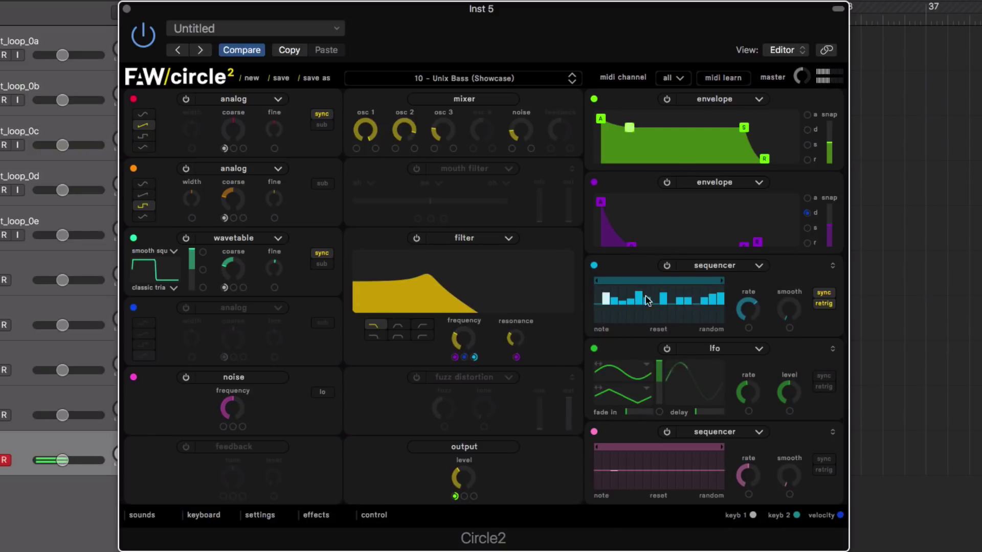
mouse_move(748, 313)
Open the keyboard section, turn the arpeggiator on and back off, and close the section.
click(202, 516)
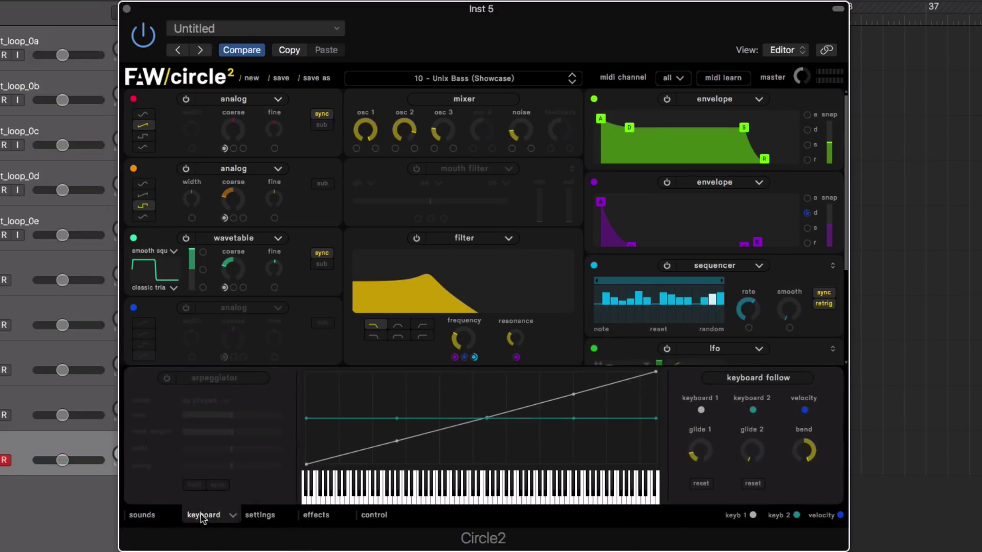
click(166, 378)
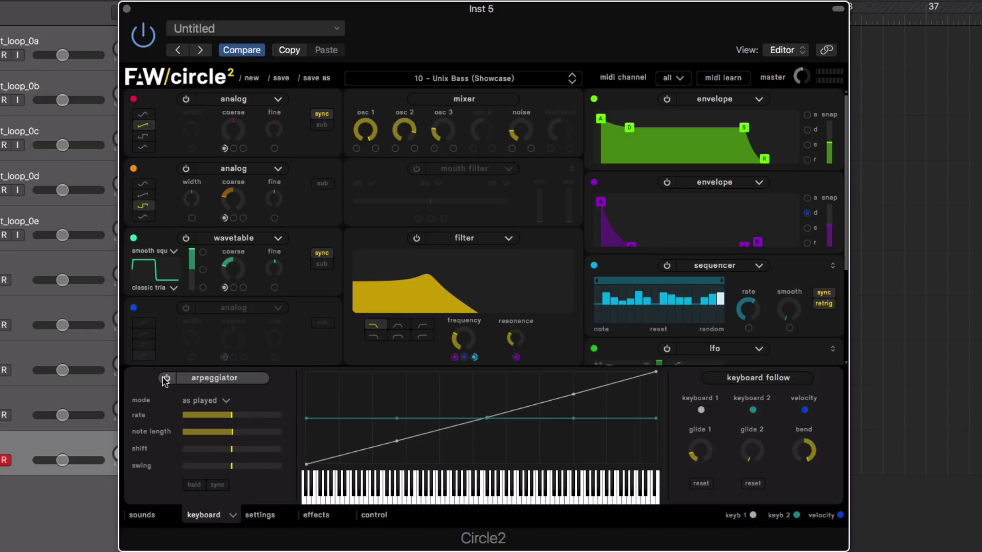
click(166, 379)
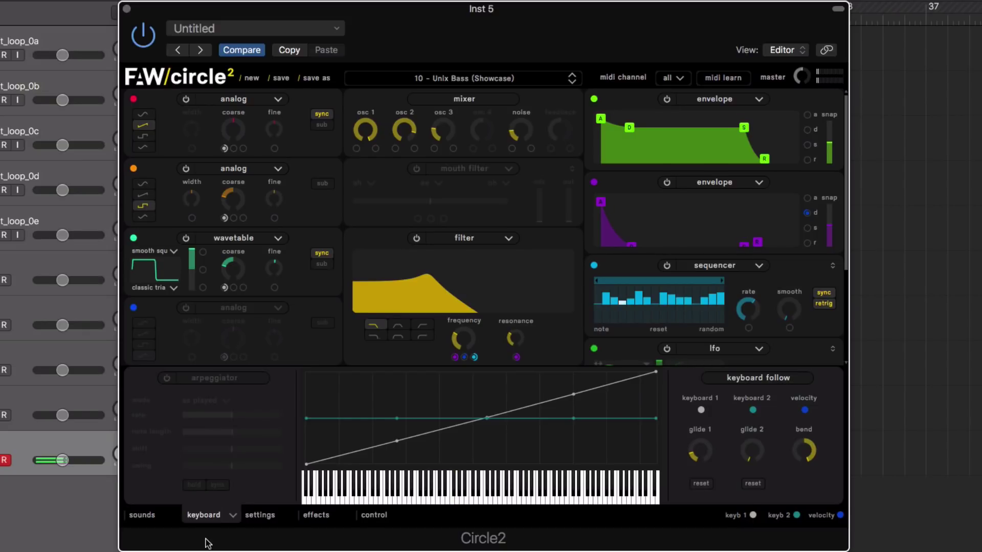
click(223, 517)
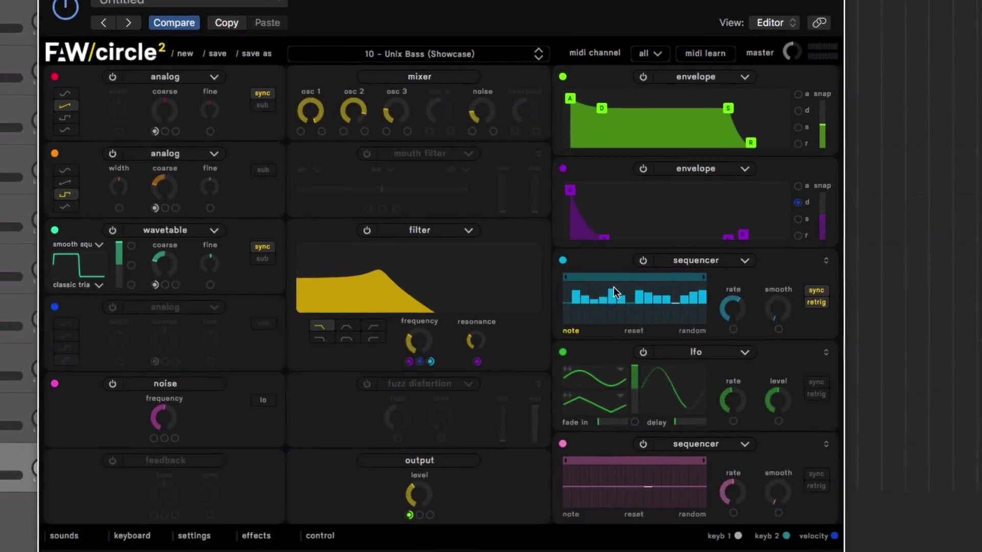
Enable note mode on the cyan sequencer and set its second step to 3 semitones.
mouse_move(634, 294)
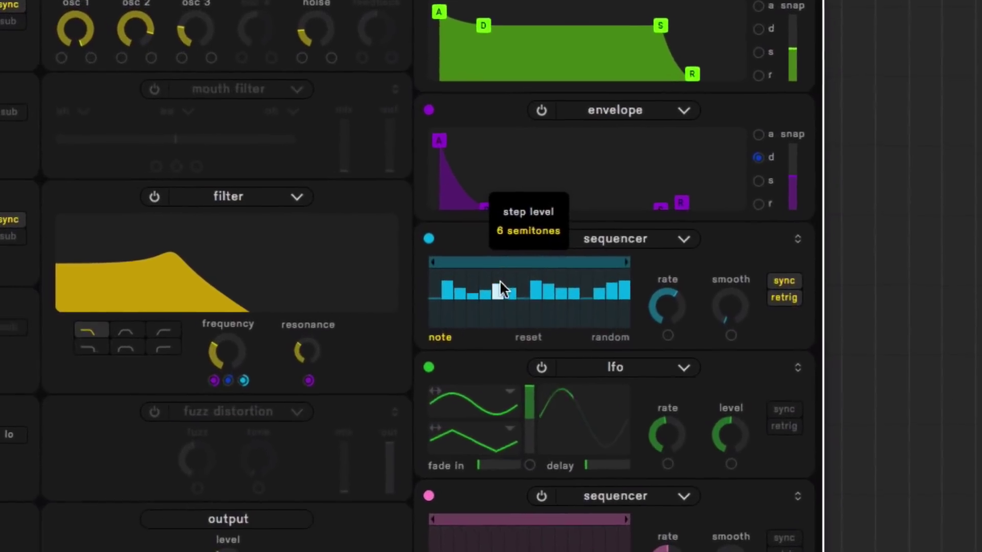
click(500, 281)
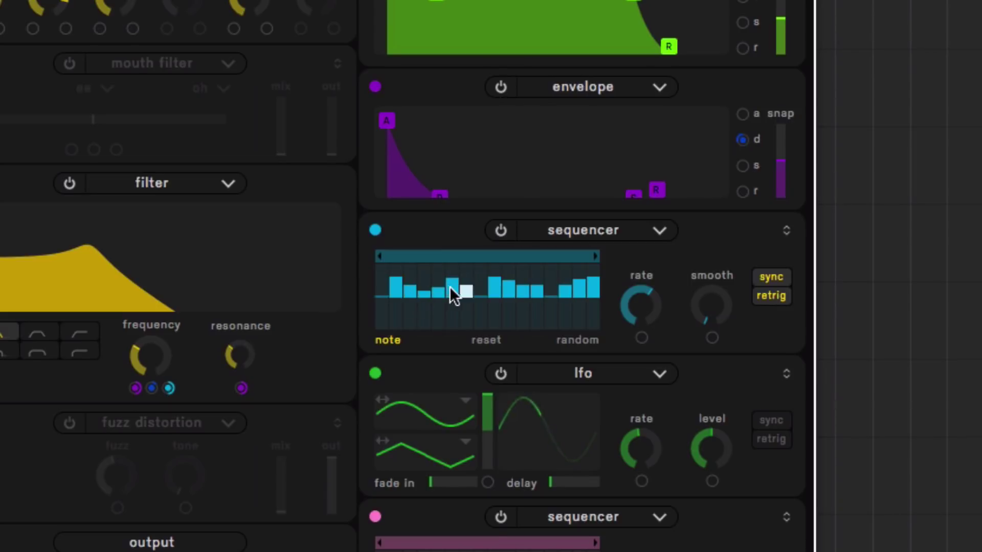
drag(396, 280, 402, 294)
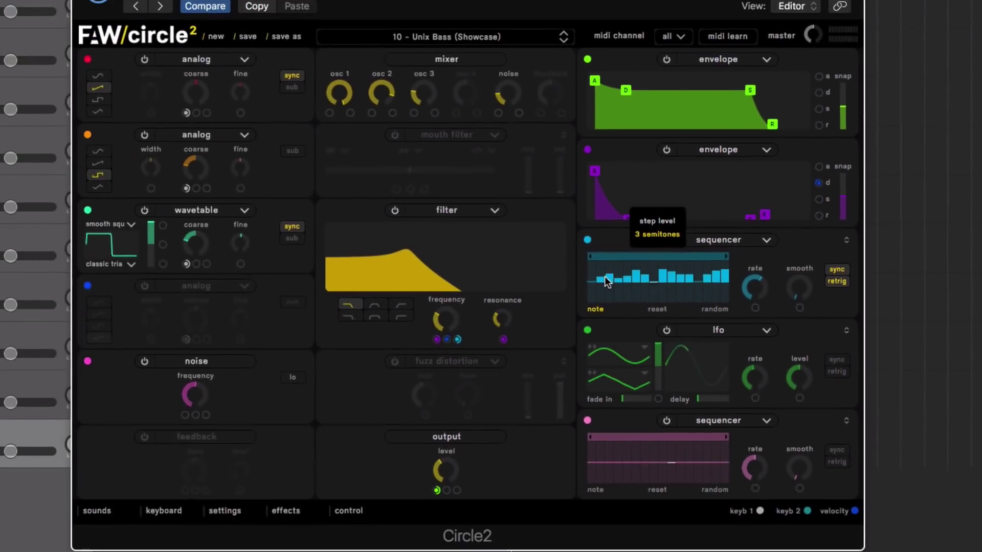
Modulate the first oscillator's coarse pitch with the cyan sequencer, then adjust the filter frequency and raise the output level.
drag(604, 281, 209, 115)
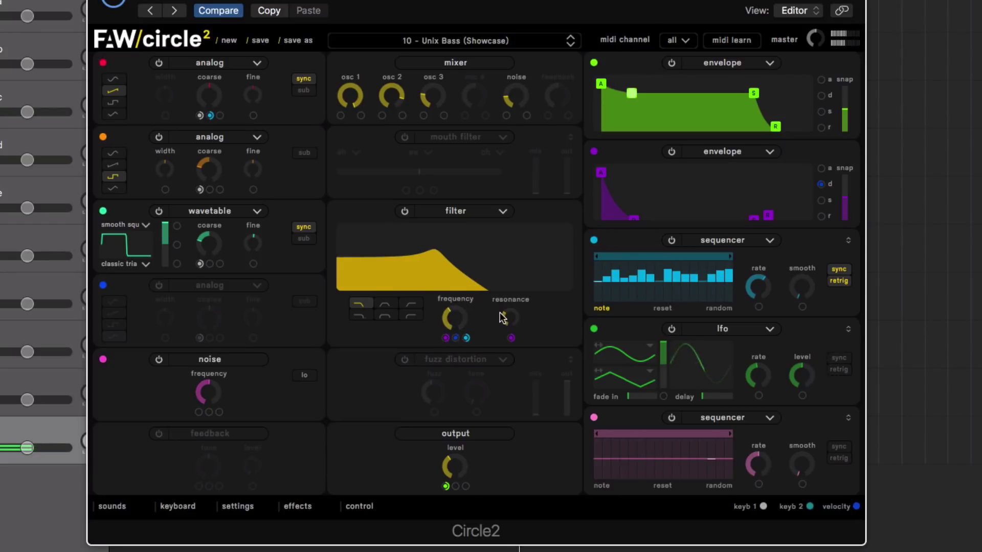
mouse_move(454, 318)
mouse_down()
mouse_move(452, 356)
mouse_move(450, 288)
mouse_move(450, 331)
mouse_up()
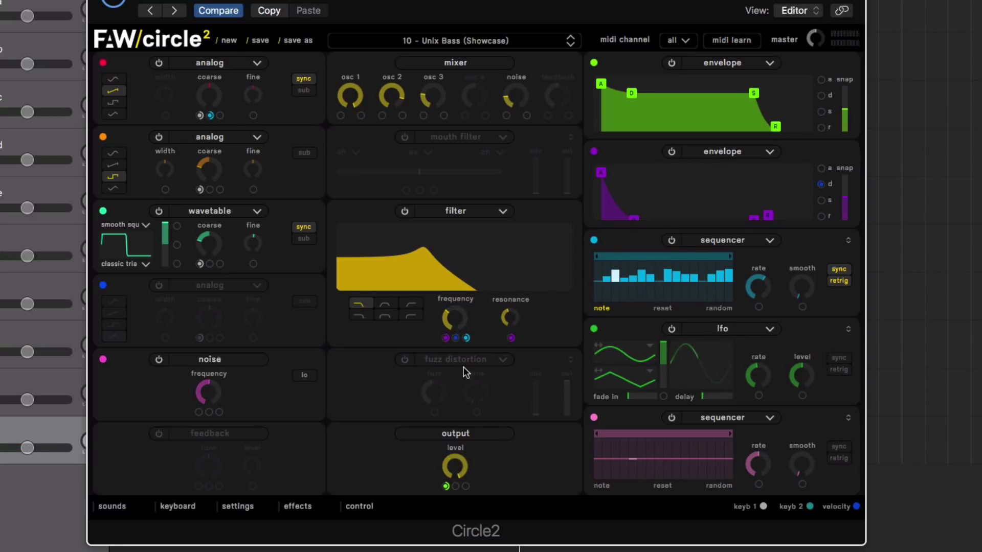
Enable the fuzz distortion module below the filter and change it to the crusher effect.
click(404, 360)
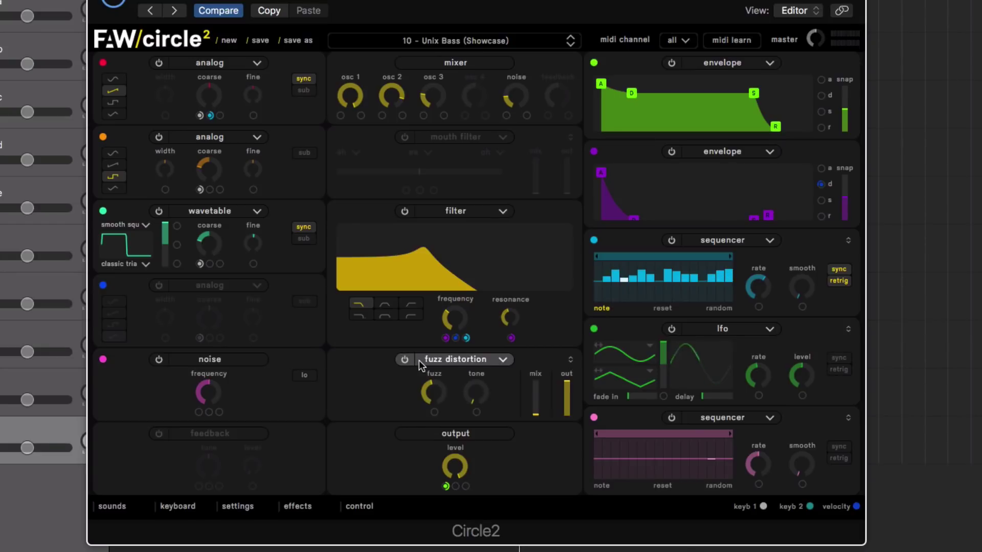
click(450, 356)
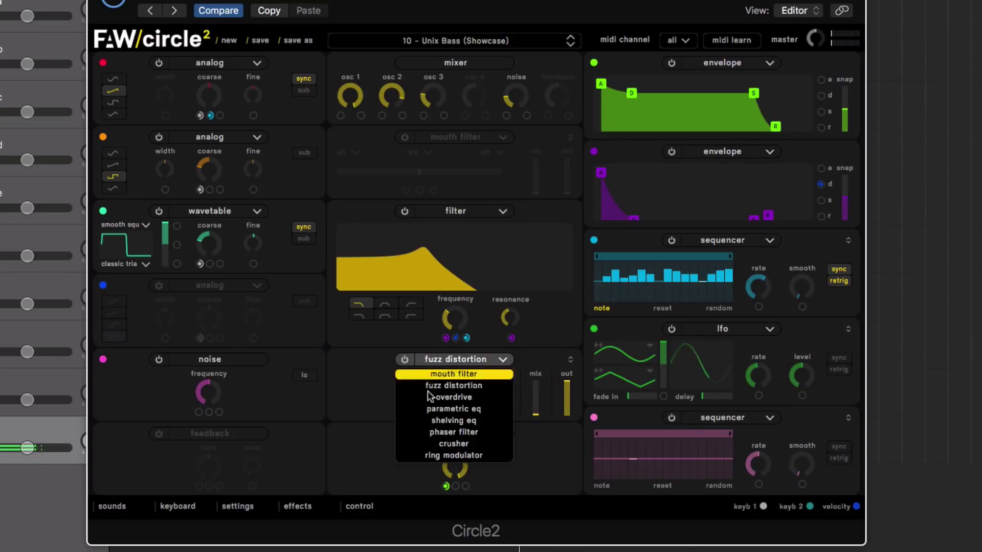
click(461, 442)
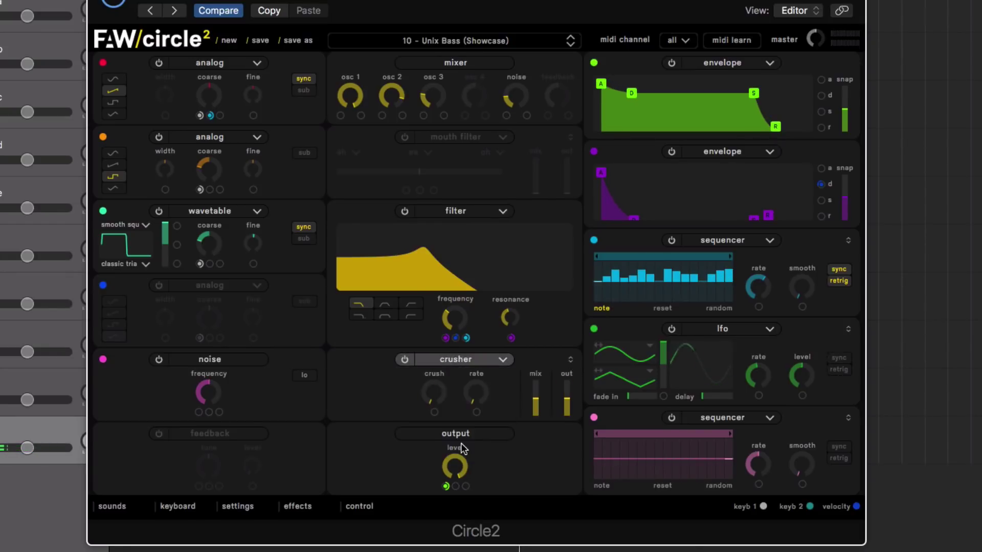
Switch the crusher module to overdrive and on to fuzz distortion, adjusting the fuzz distortion's tone and slightly raising its mix.
click(458, 358)
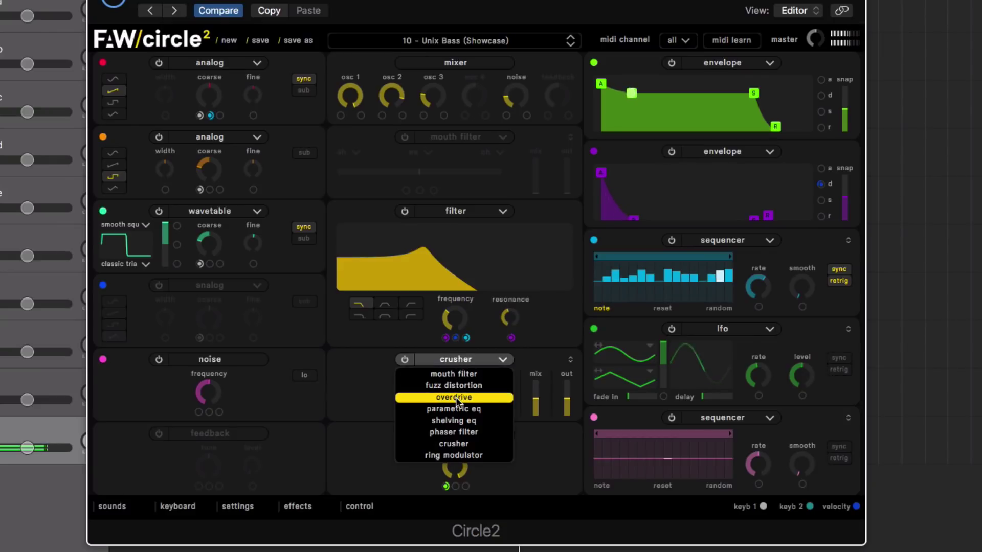
click(456, 398)
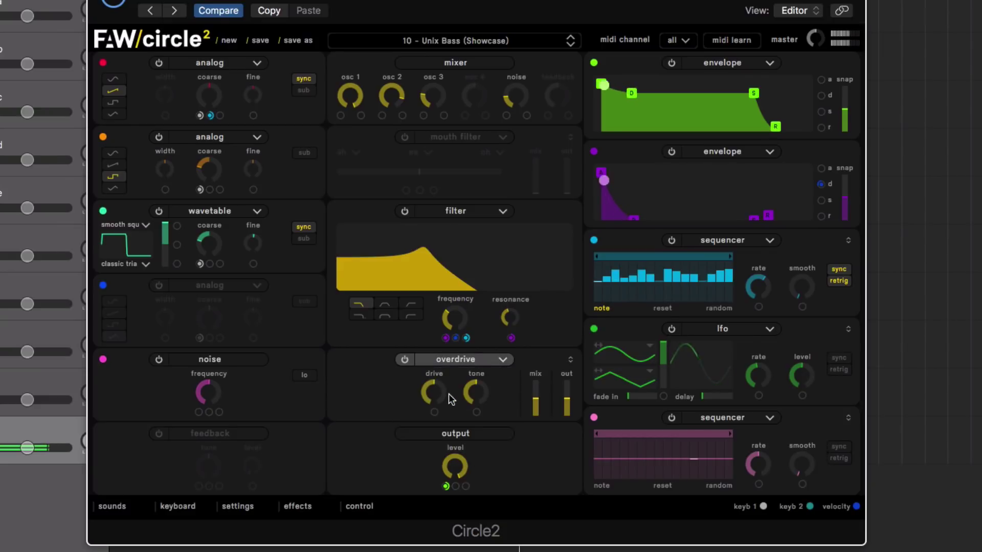
click(465, 360)
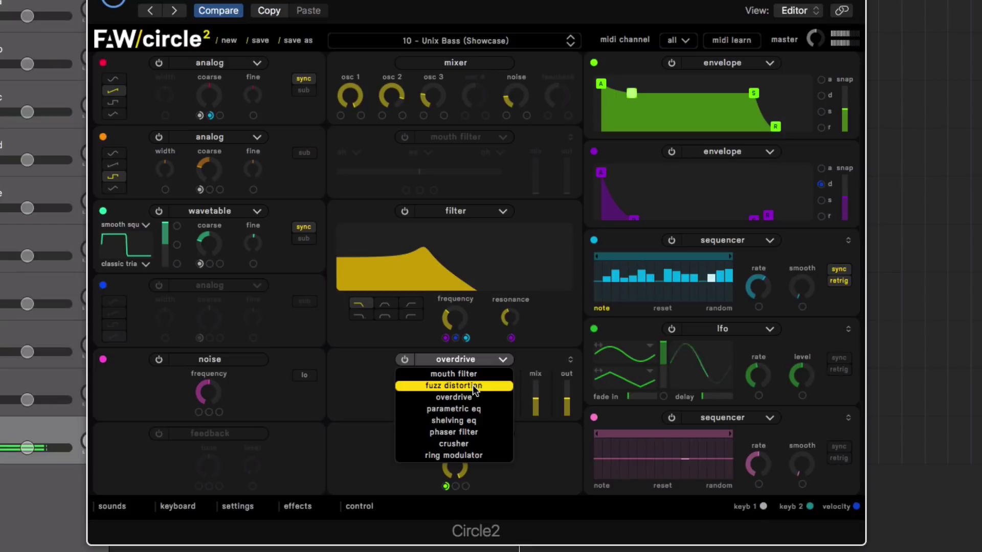
click(473, 385)
drag(483, 405, 484, 388)
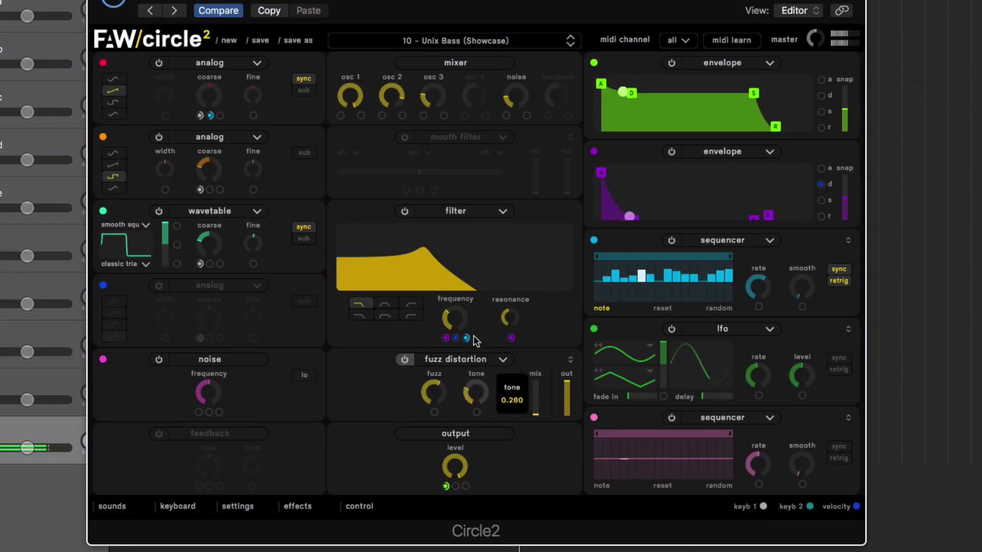
mouse_move(535, 411)
mouse_down()
mouse_move(538, 394)
mouse_move(537, 407)
mouse_up()
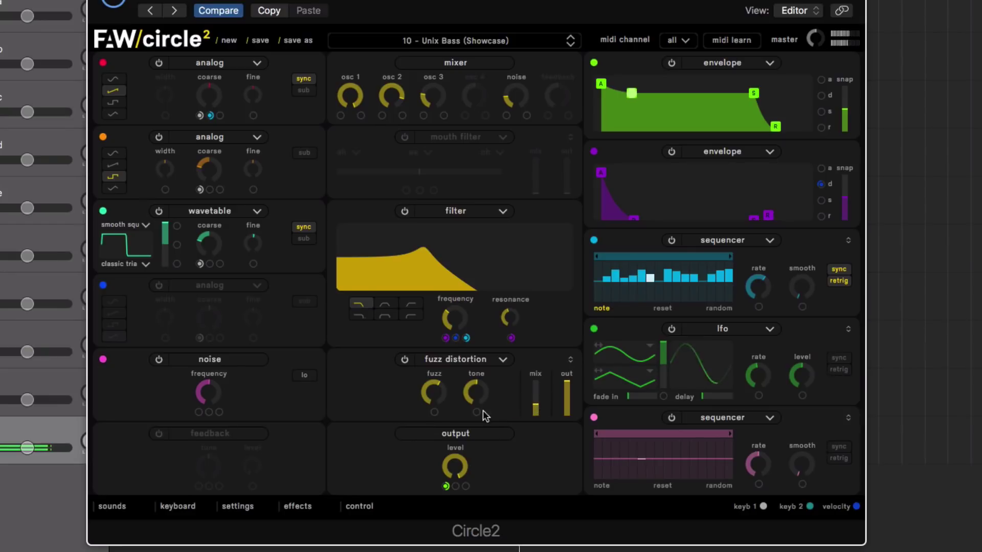
Open the effects section, enable the second effect slot and change it from phaser to bucket delay.
click(309, 513)
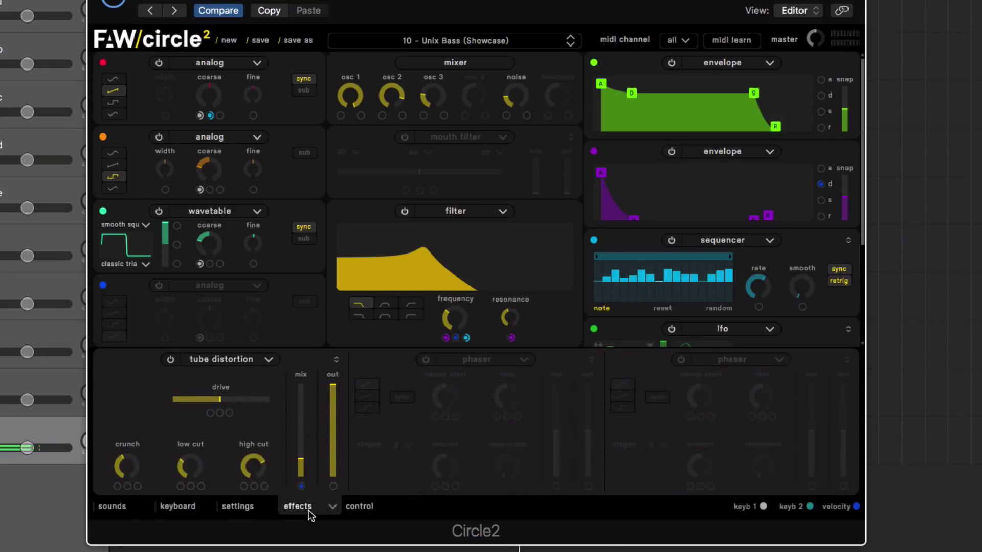
click(423, 356)
click(491, 355)
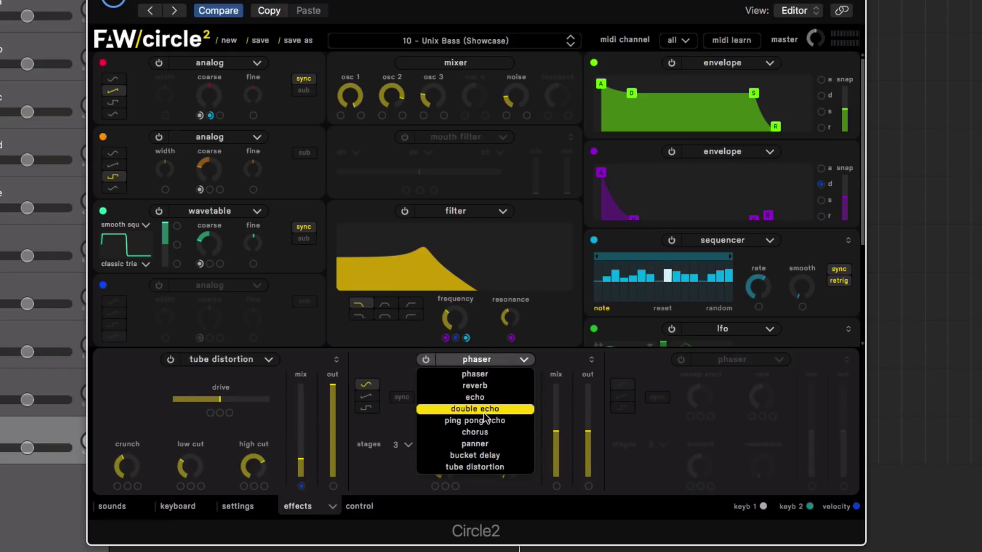
click(495, 456)
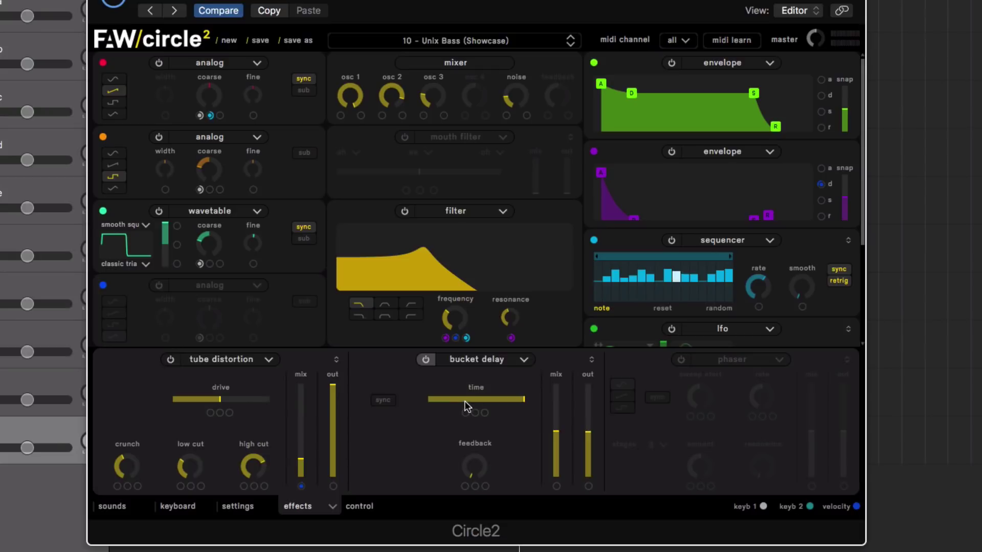
Shorten the bucket delay's time, turn on sync and raise its feedback to about 0.54.
drag(464, 401, 455, 400)
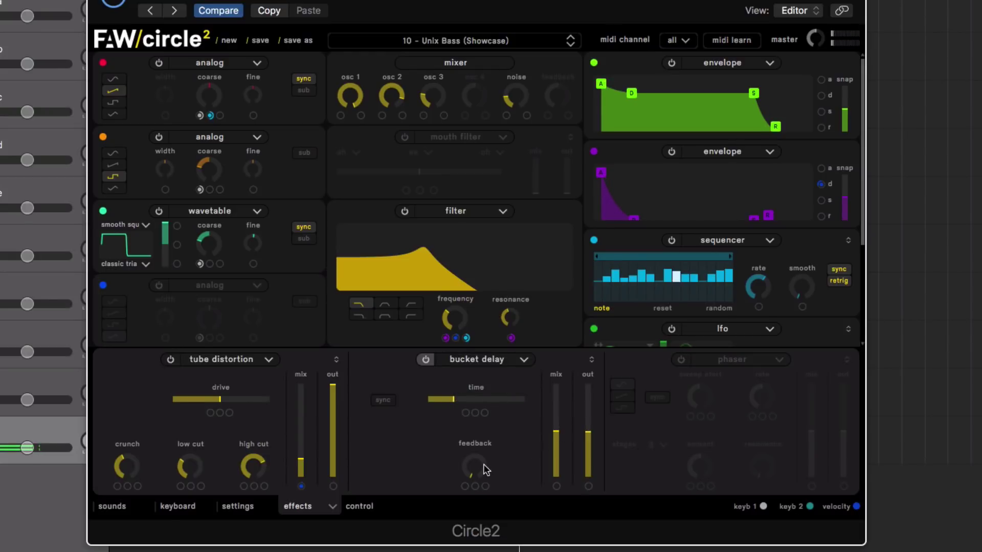
drag(483, 465, 468, 429)
click(384, 399)
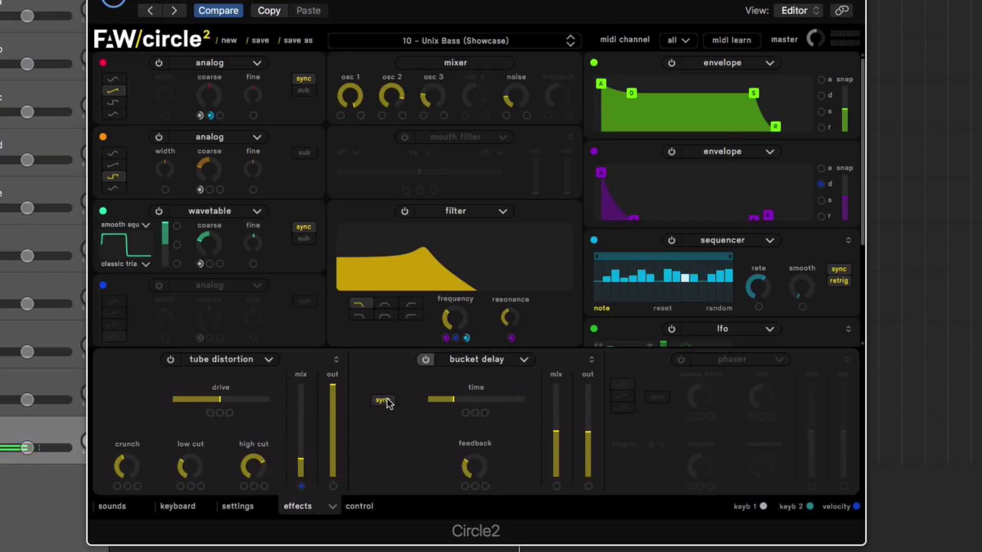
drag(471, 465, 472, 431)
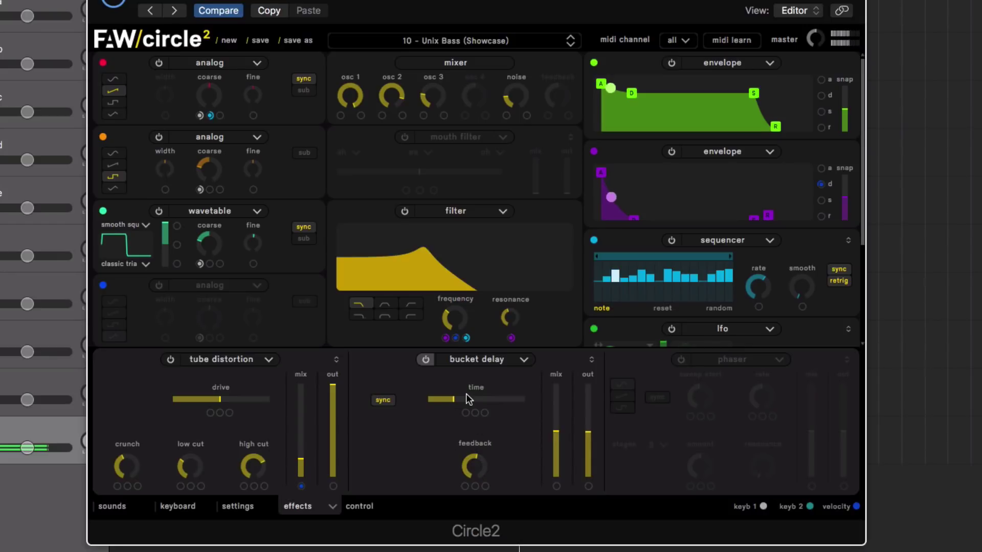
Raise the bucket delay's output to about 81 %, lengthen its time and modulate the time with the cyan sequencer.
drag(588, 432, 588, 420)
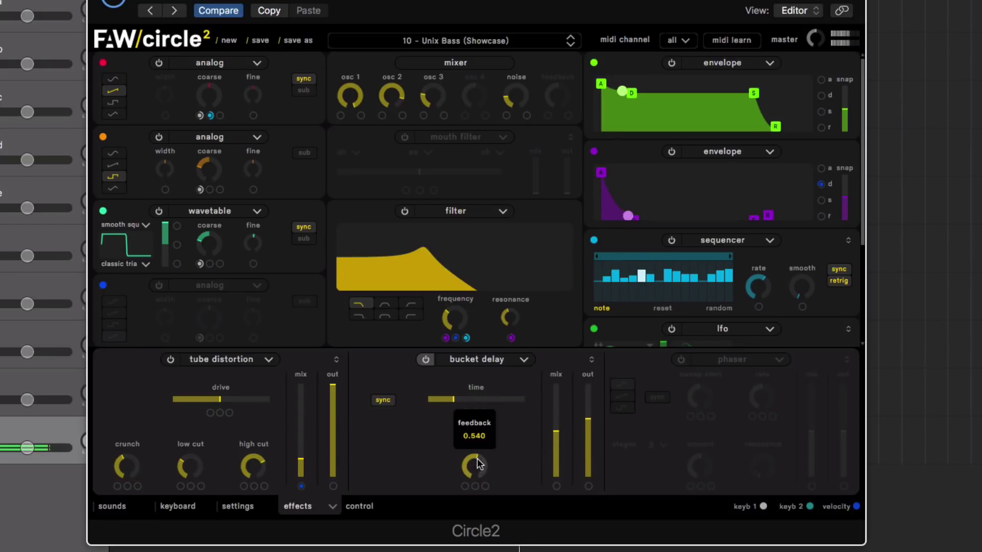
drag(464, 398, 500, 399)
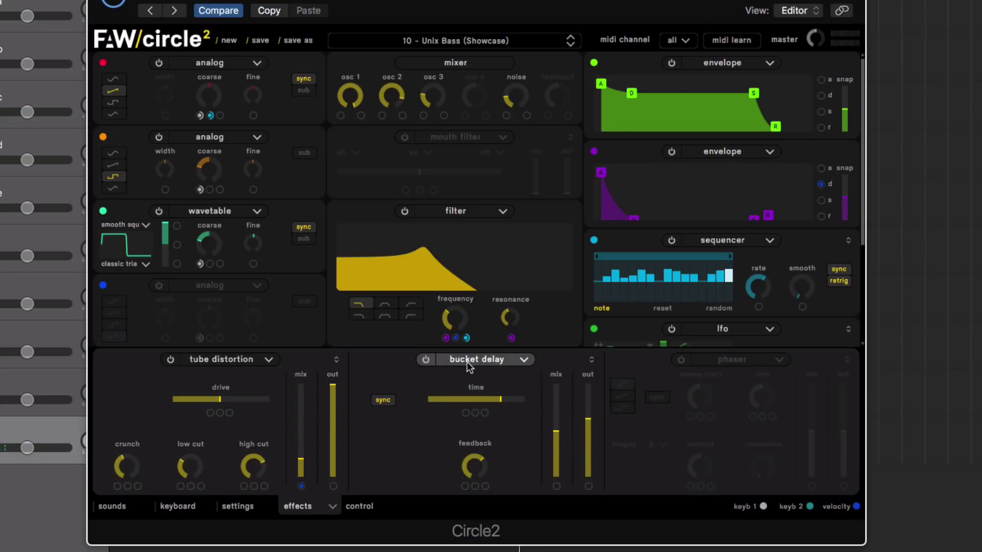
mouse_move(489, 400)
mouse_down()
mouse_move(524, 397)
mouse_move(483, 399)
mouse_up()
drag(590, 415, 590, 402)
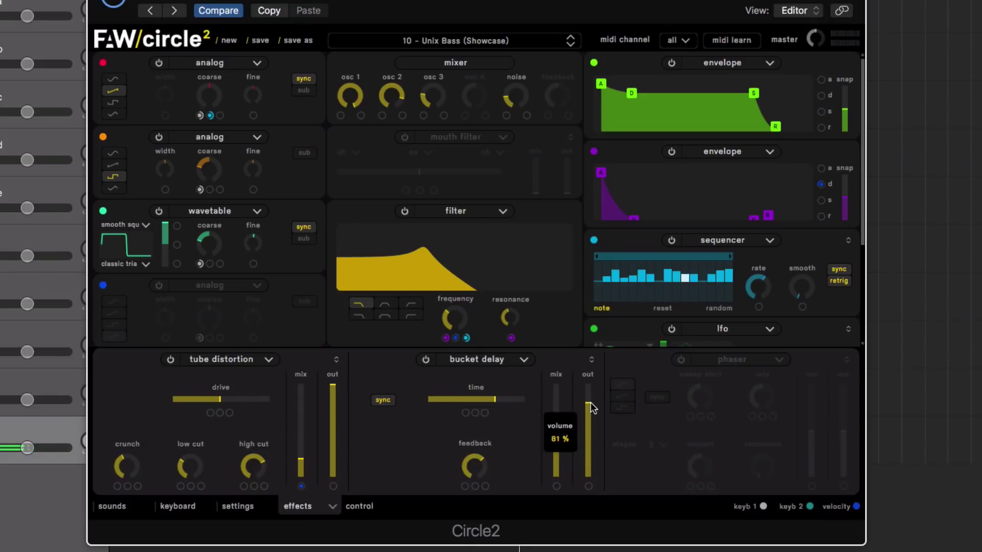
drag(484, 398, 504, 398)
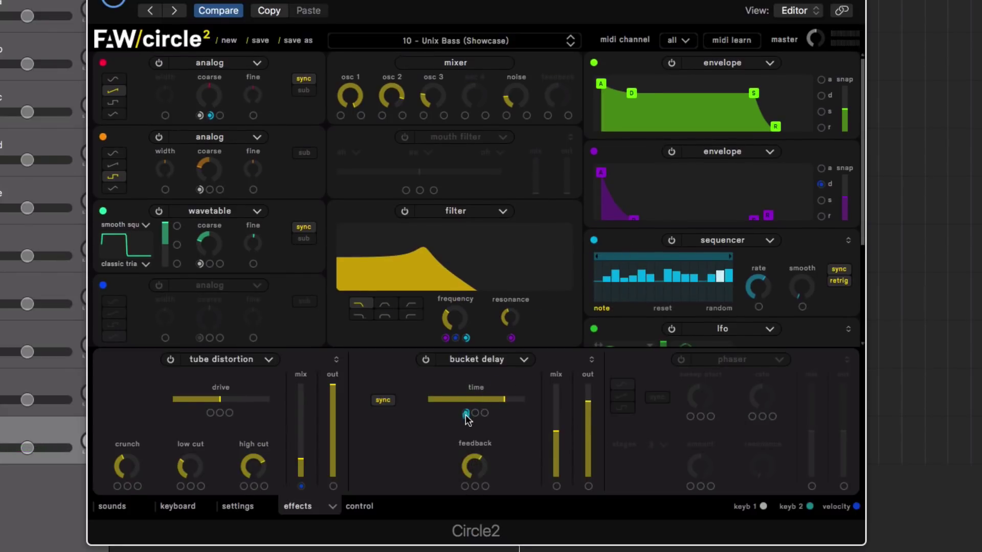
Lower the bucket delay's mix and the filter frequency, raise the delay's feedback to 0.690 and shorten its time.
scroll(466, 413, down, 1)
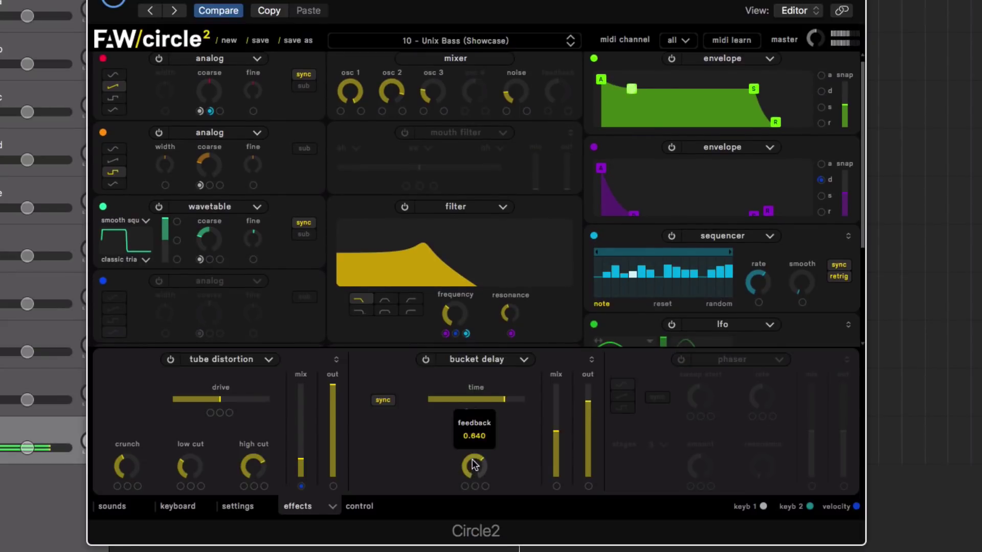
mouse_move(556, 421)
drag(556, 417, 554, 438)
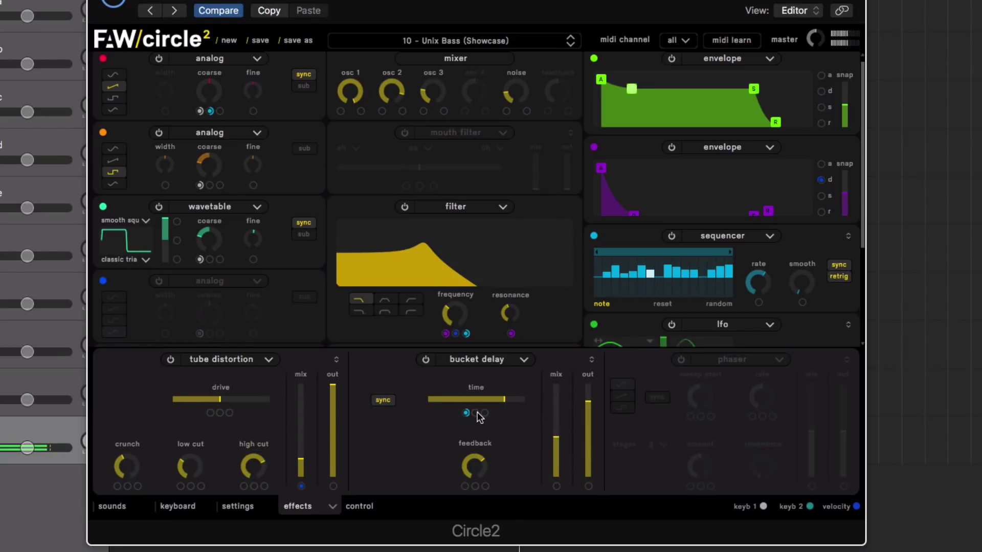
mouse_move(455, 314)
mouse_down()
mouse_move(459, 272)
mouse_move(462, 322)
mouse_up()
drag(477, 468, 477, 463)
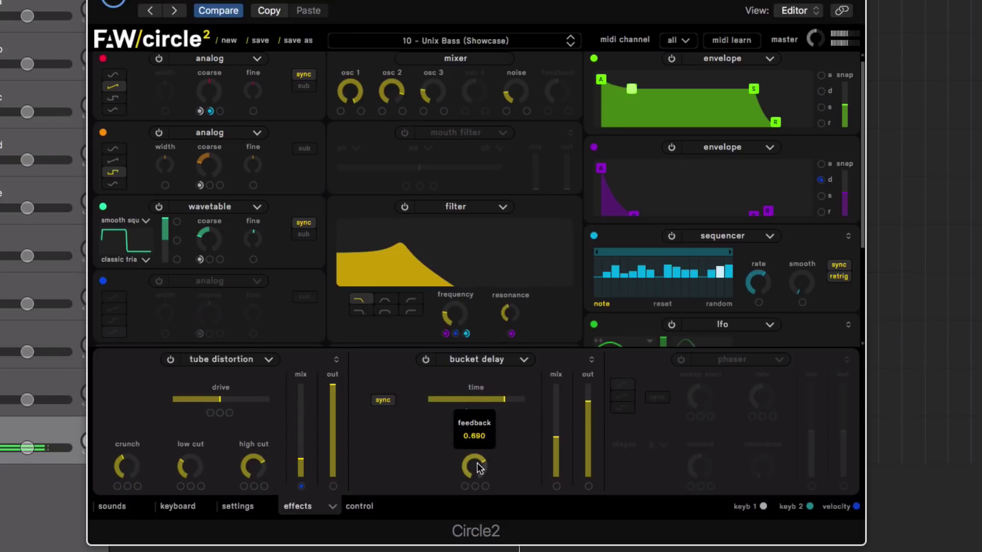
drag(504, 399, 449, 401)
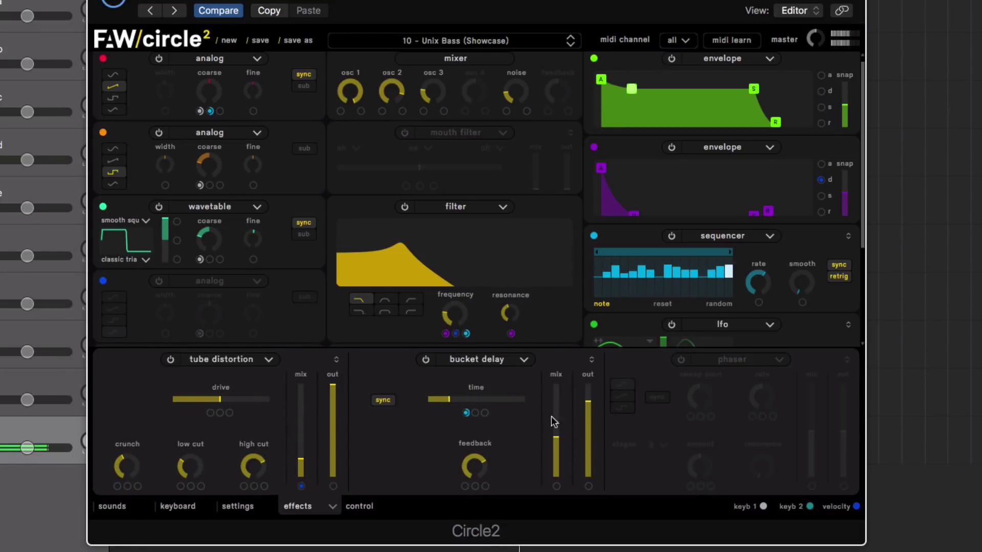
Redraw the cyan sequencer's step pattern and raise the bucket delay's mix and output and the filter frequency.
mouse_move(624, 273)
mouse_down()
mouse_move(682, 259)
mouse_move(678, 286)
mouse_up()
drag(556, 435, 587, 394)
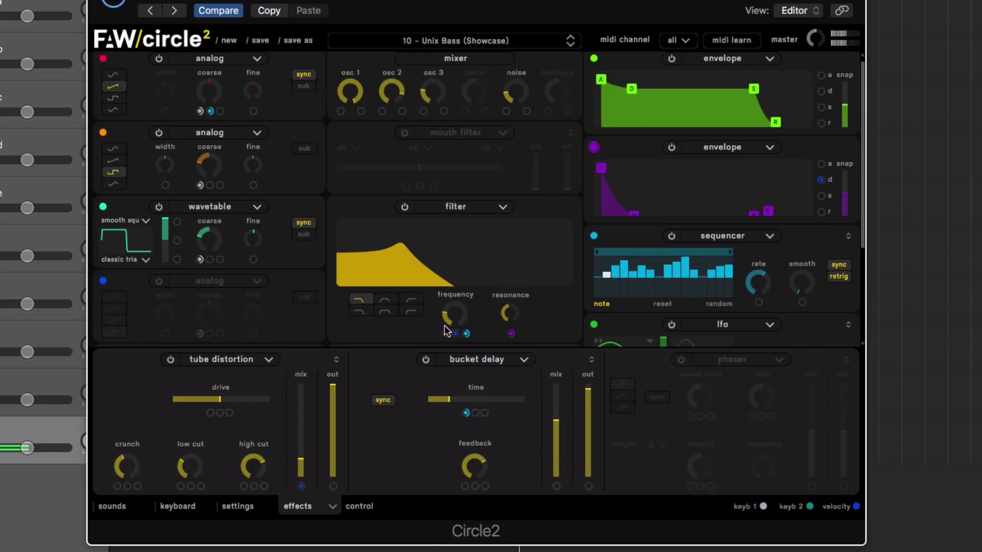
mouse_move(449, 306)
mouse_down()
mouse_move(465, 251)
mouse_move(464, 295)
mouse_up()
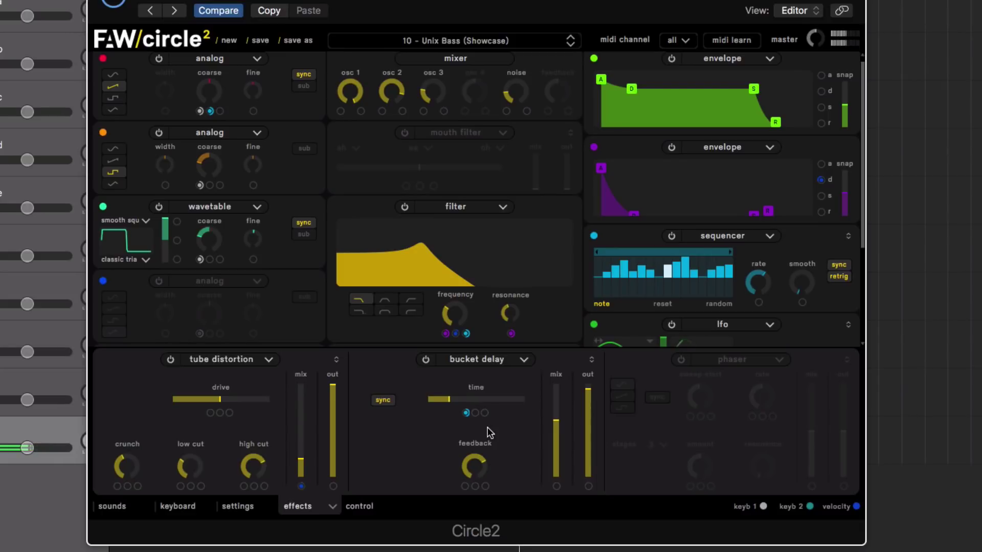
drag(472, 399, 442, 403)
Change the bucket delay to ping pong echo, shorten the ping time, slightly lengthen the pong time and raise the low cut.
click(522, 360)
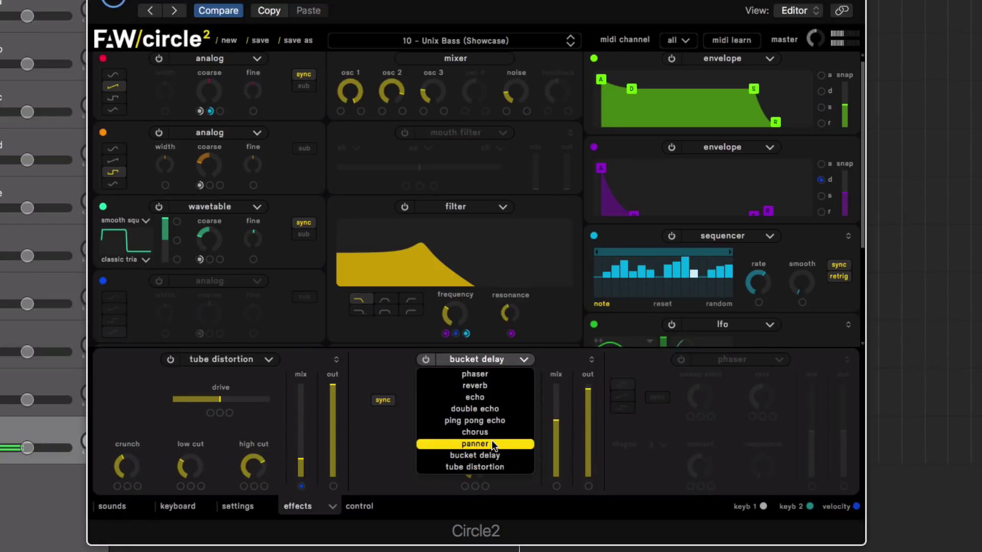
click(484, 419)
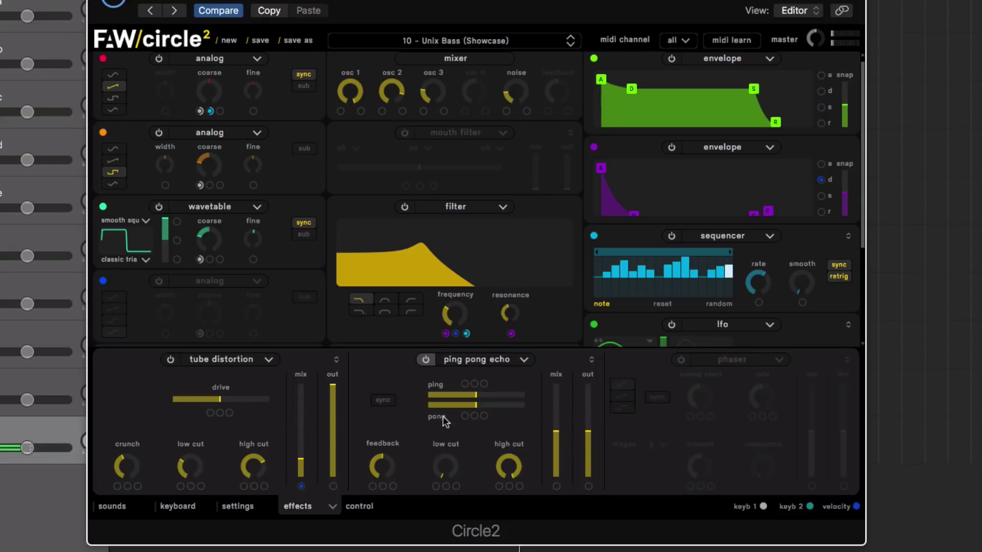
drag(455, 384, 480, 406)
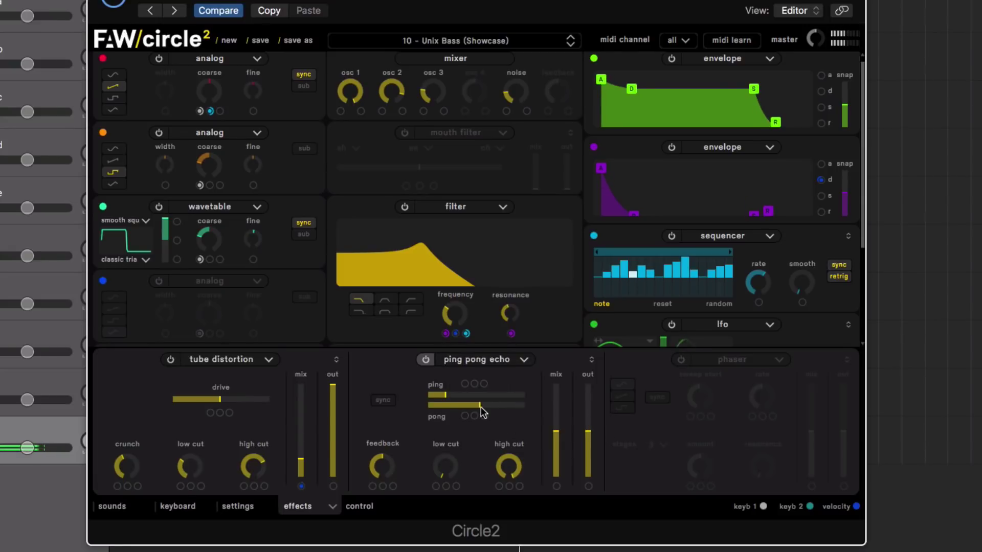
drag(447, 477, 446, 463)
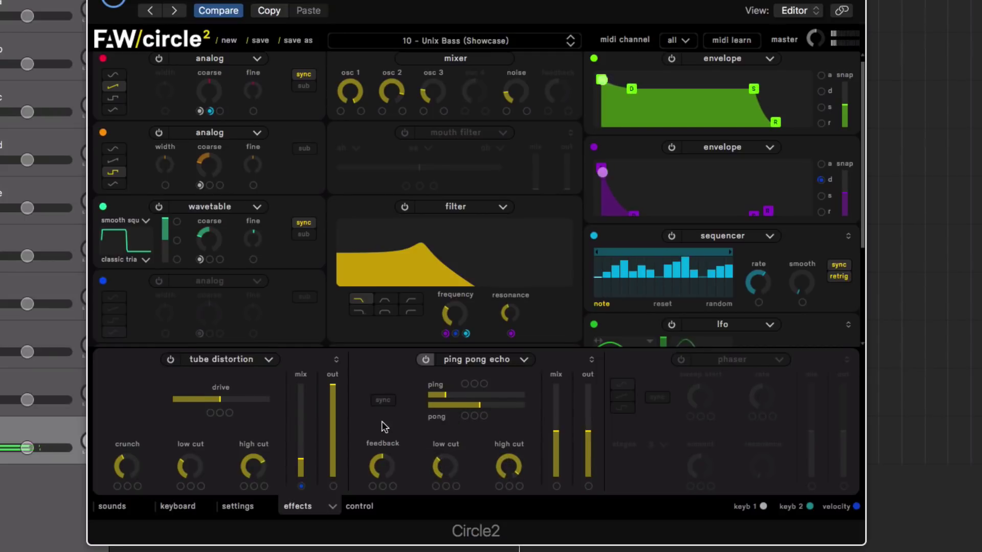
Step forward through the Showcase presets Another Hoover? and Darkstars to 13 - Chord.
click(571, 45)
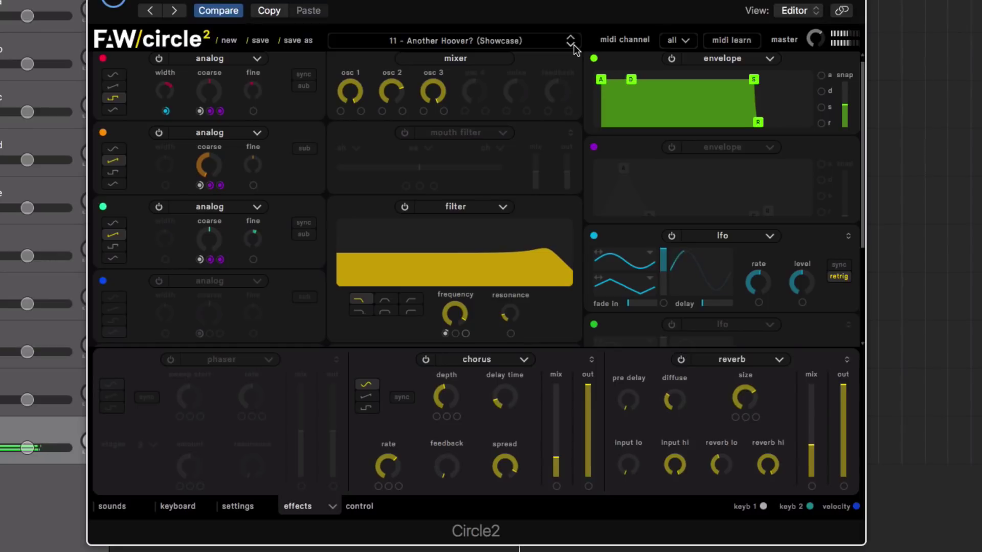
click(571, 45)
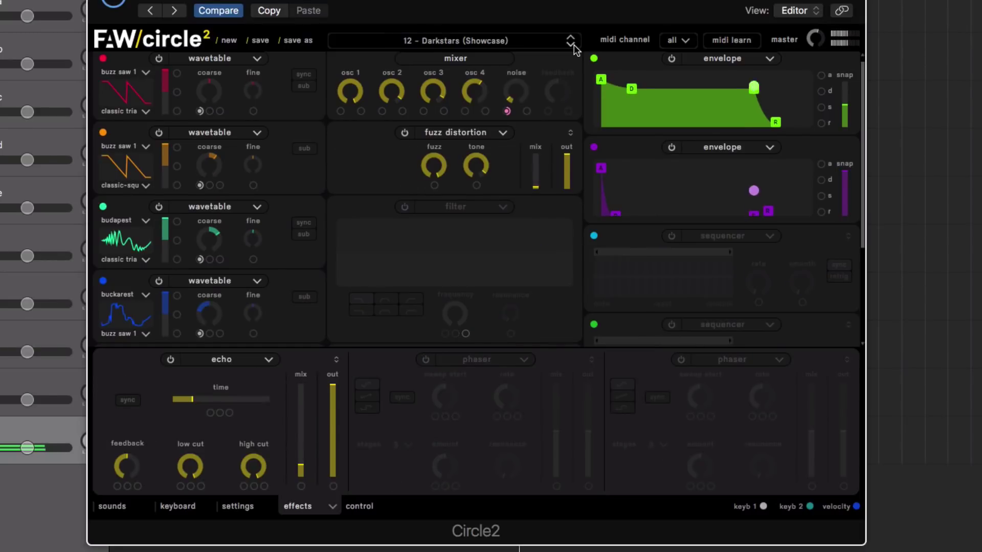
click(571, 45)
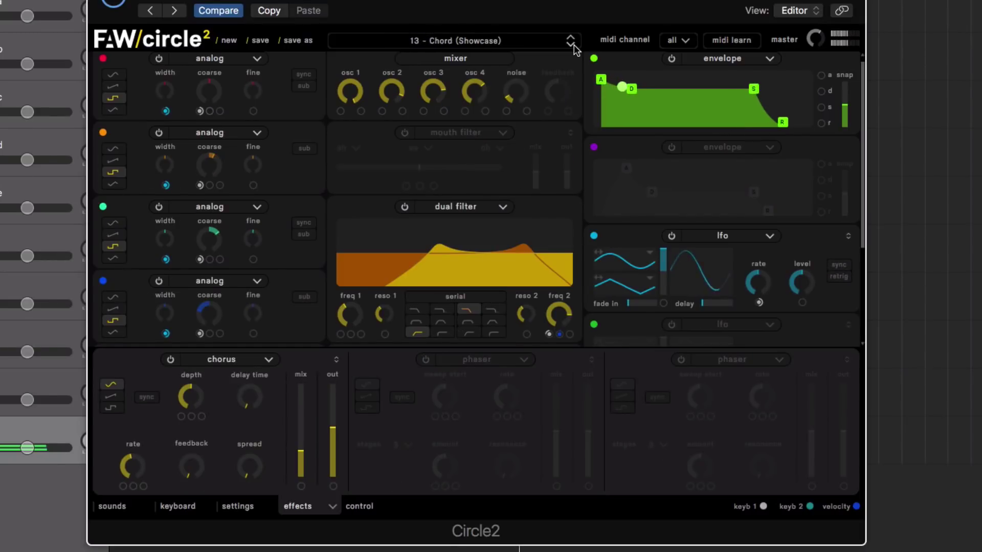